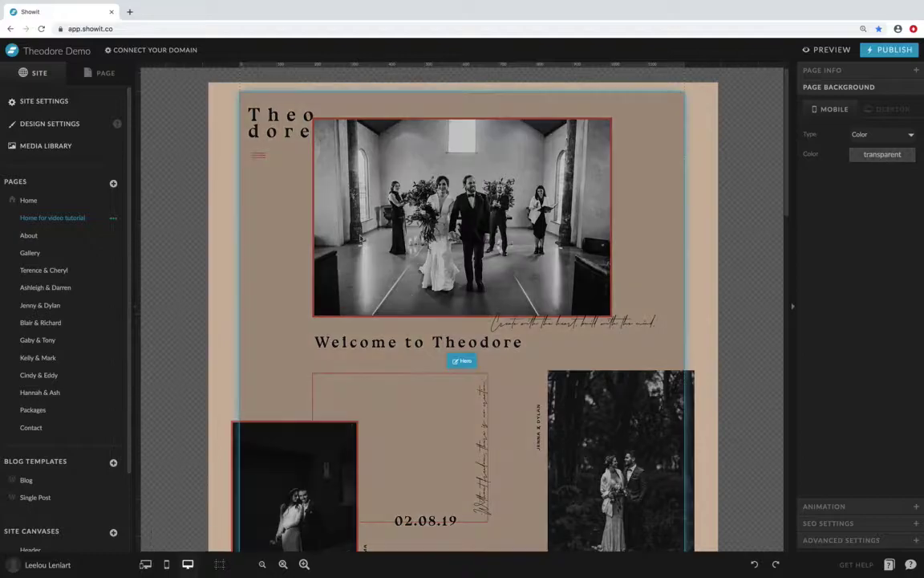
# Step: Look through the home page design from the hero section down to the testimonials and return to the page start
pyautogui.scroll(-10, 383, 289)
pyautogui.scroll(-5, 427, 323)
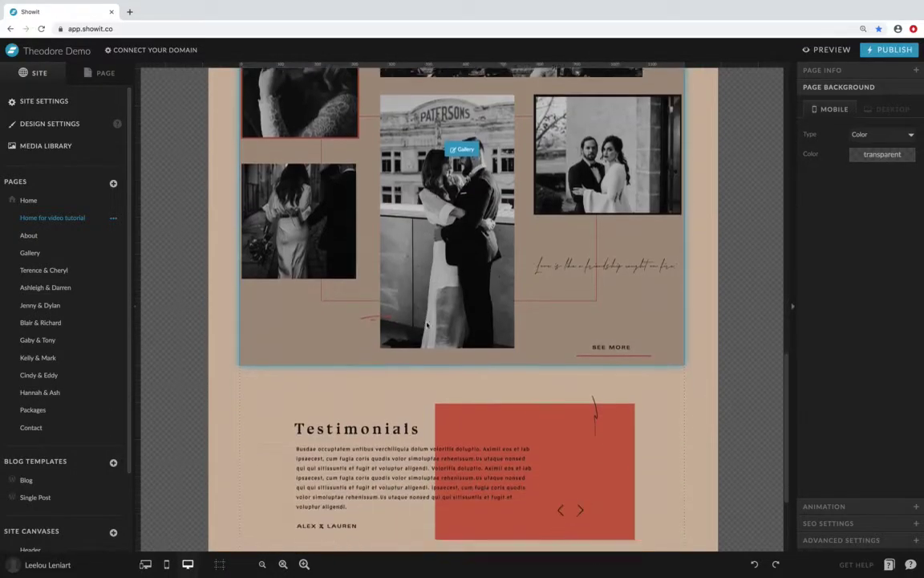
pyautogui.scroll(15, 297, 536)
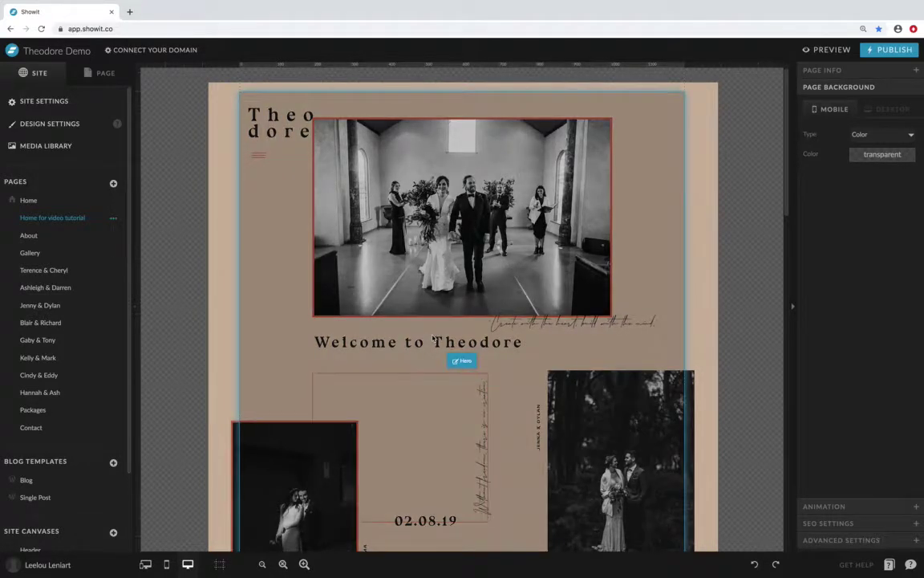
# Step: Examine the hero section at smaller and larger zoom levels, ending on a closer view of the page
pyautogui.click(160, 324)
pyautogui.click(262, 564)
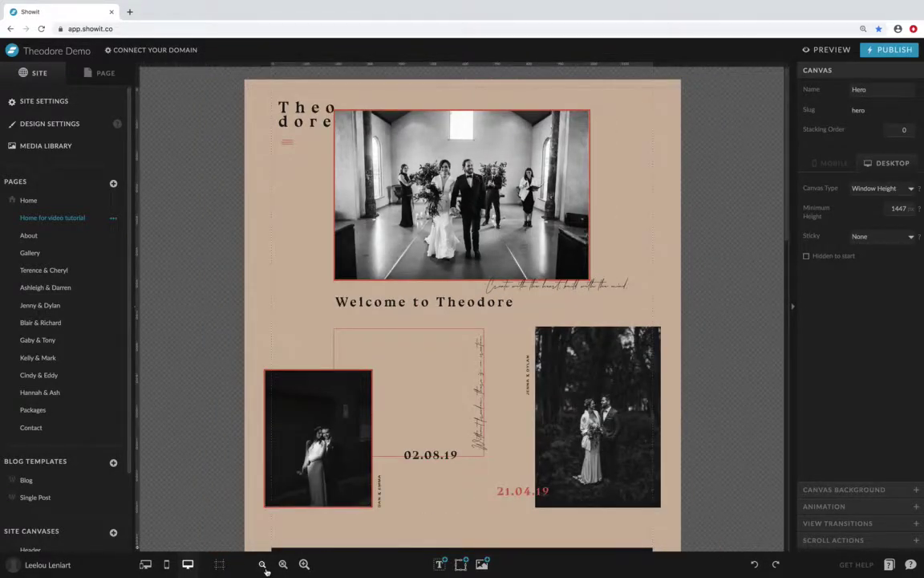
pyautogui.click(314, 292)
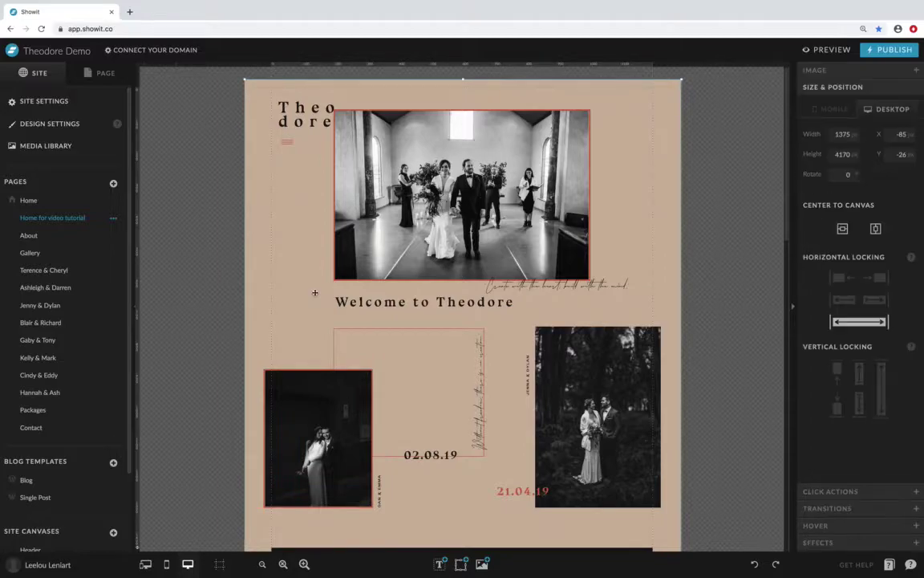
pyautogui.click(262, 564)
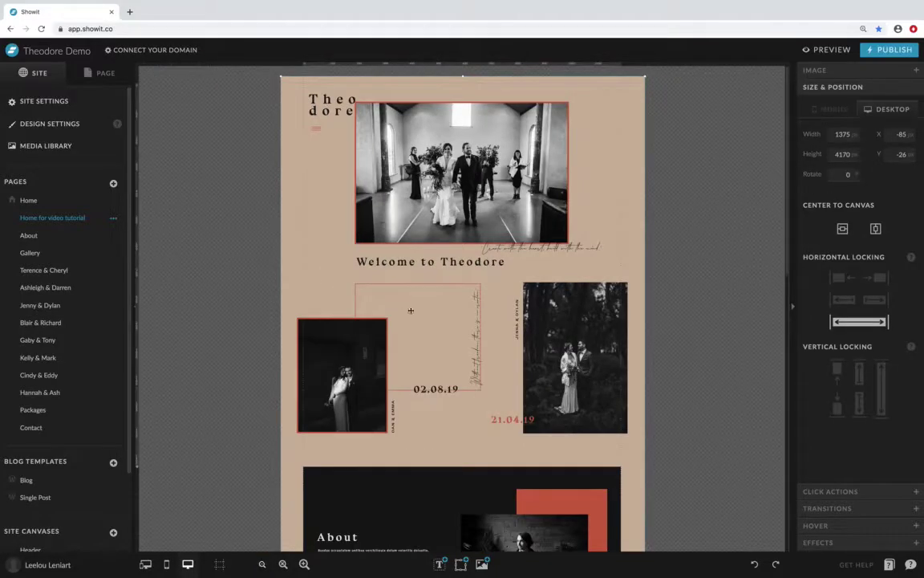
pyautogui.click(304, 564)
pyautogui.click(304, 564)
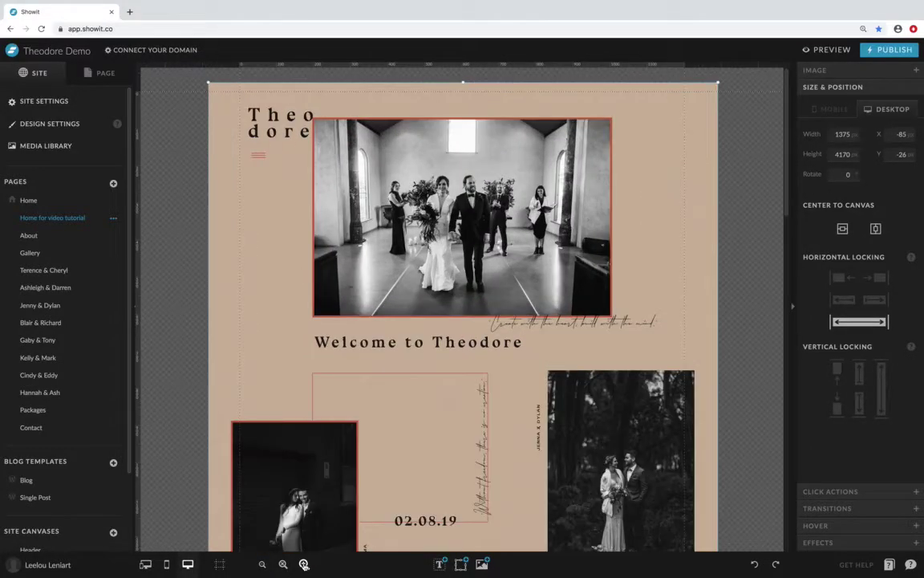
pyautogui.click(304, 564)
pyautogui.scroll(-3, 321, 321)
pyautogui.scroll(3, 357, 349)
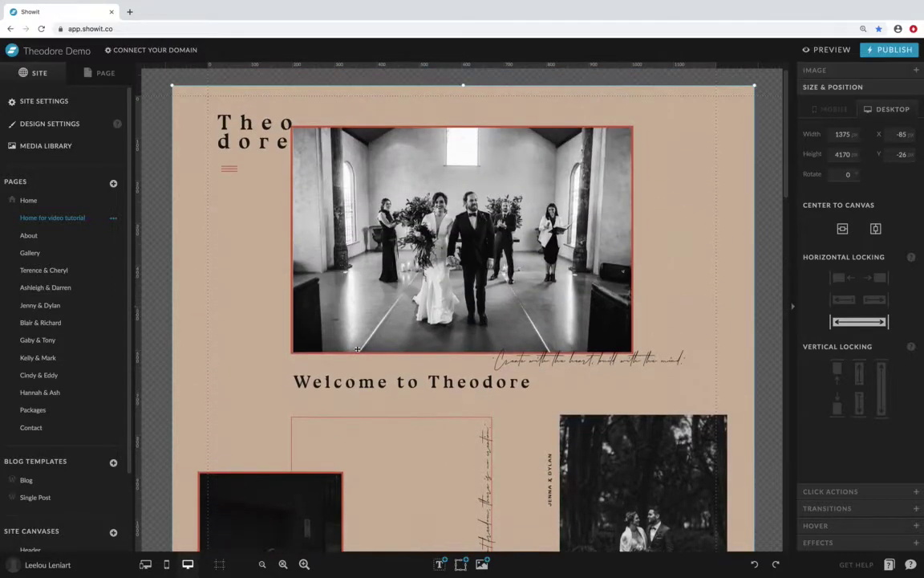
# Step: Look through the site's list of pages, blog templates and site canvases
pyautogui.click(153, 223)
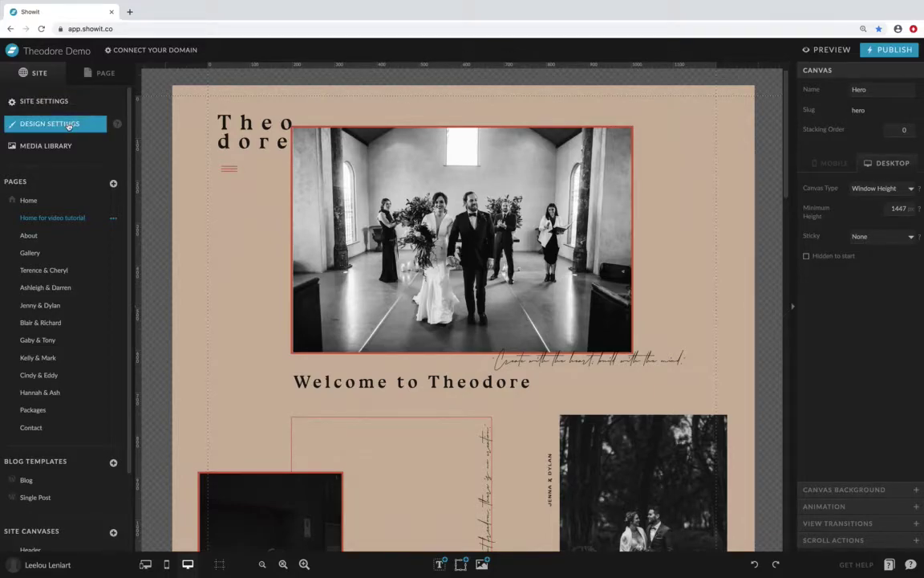
pyautogui.scroll(-1, 48, 256)
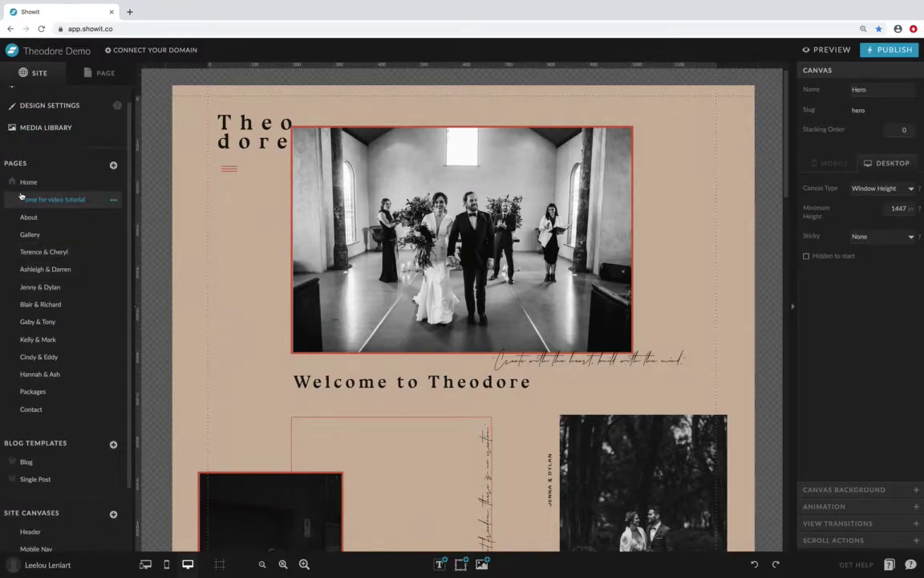
pyautogui.scroll(-3, 40, 407)
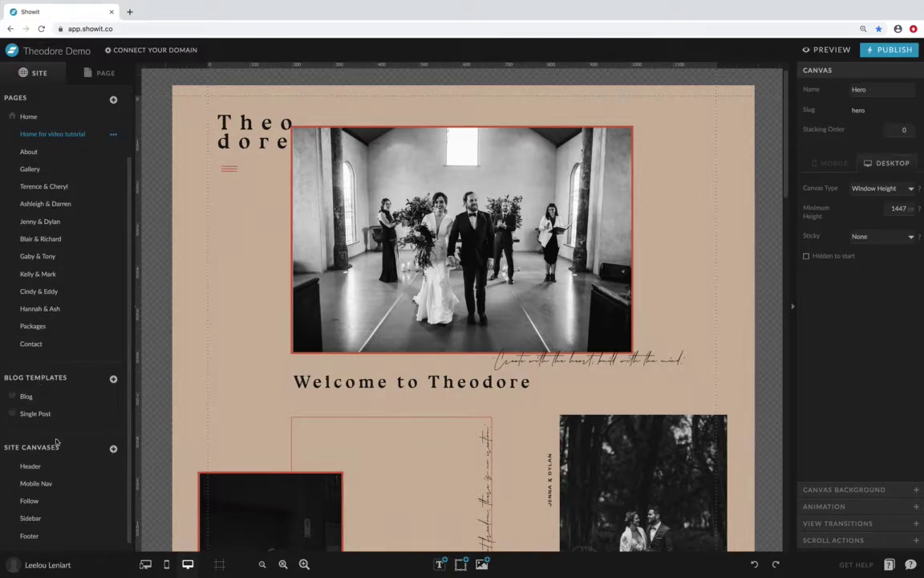
pyautogui.scroll(4, 47, 401)
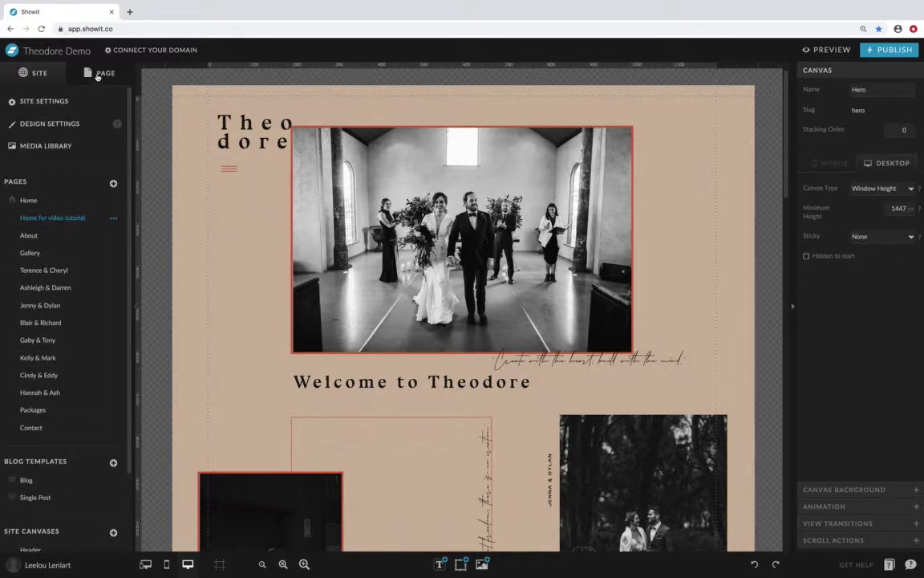
# Step: Show the canvases that make up the tutorial home page and compare them with the page layout down to the gallery
pyautogui.click(89, 72)
pyautogui.click(48, 105)
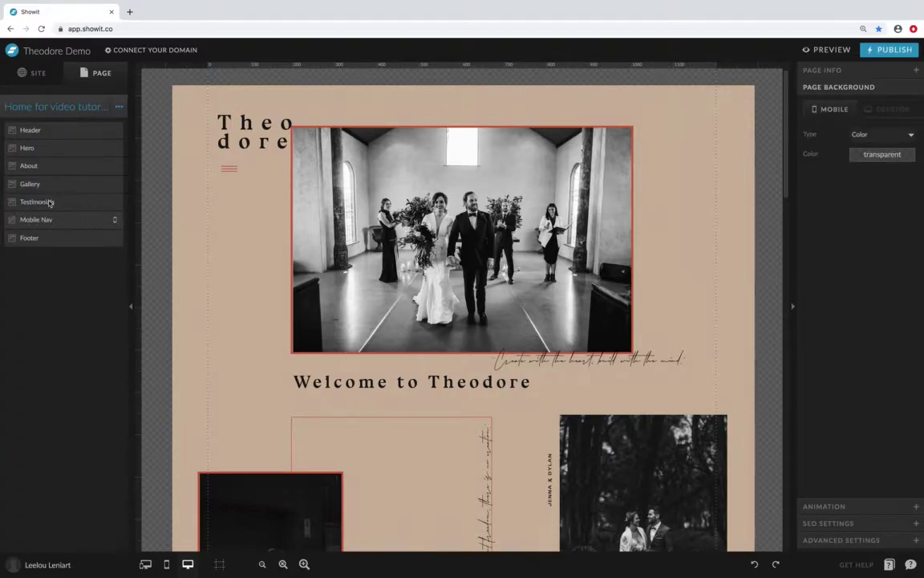
pyautogui.scroll(-8, 348, 243)
pyautogui.scroll(-4, 349, 243)
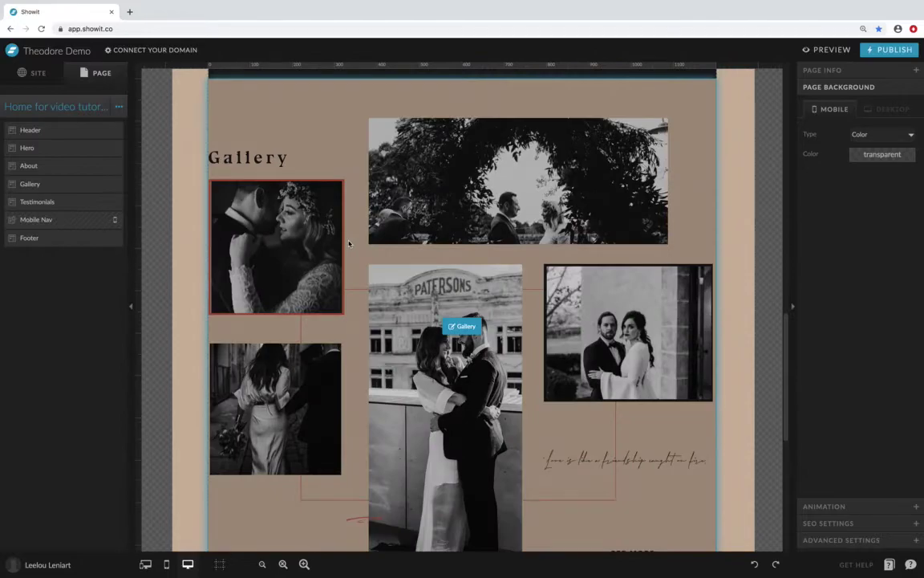
pyautogui.scroll(15, 348, 243)
# Step: Review the site info and blog options in the site settings, and close the settings
pyautogui.click(36, 76)
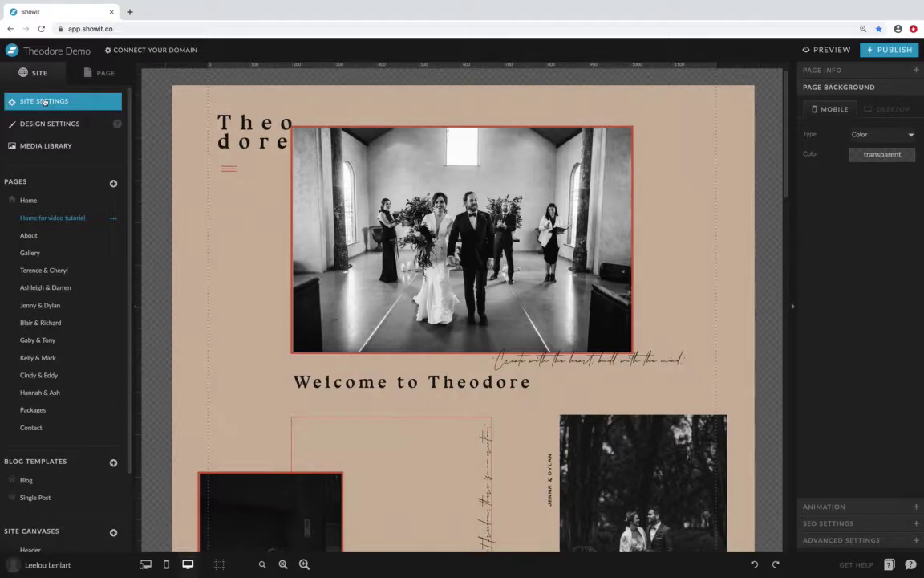
pyautogui.click(41, 102)
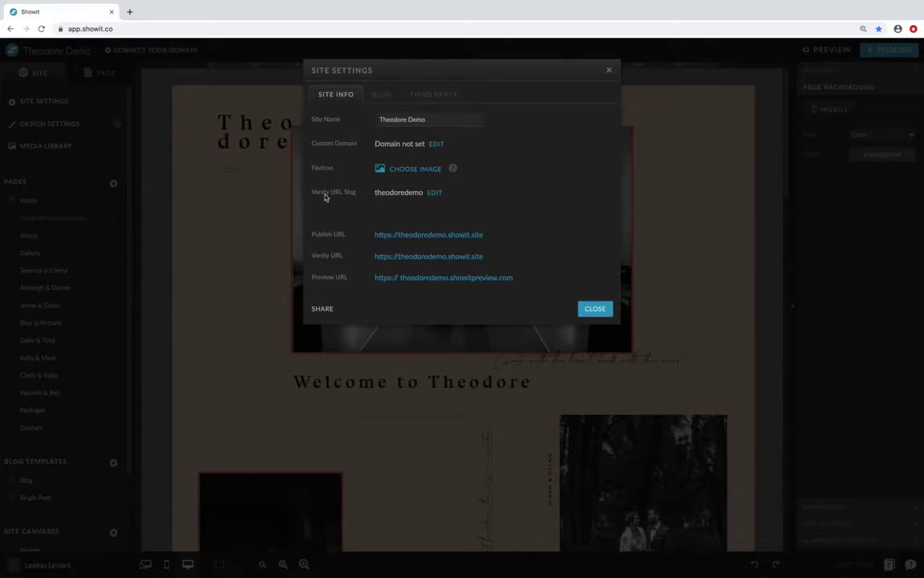
pyautogui.click(381, 95)
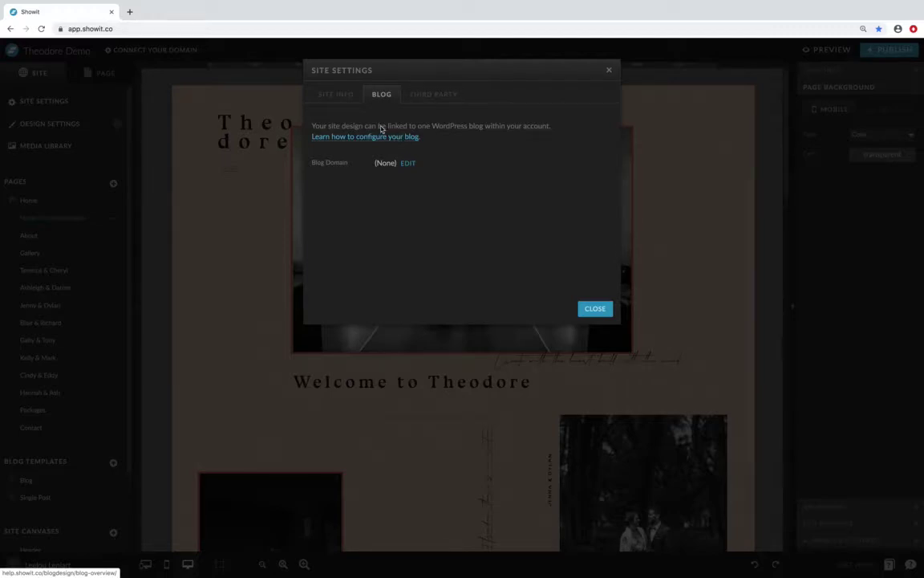
pyautogui.click(593, 308)
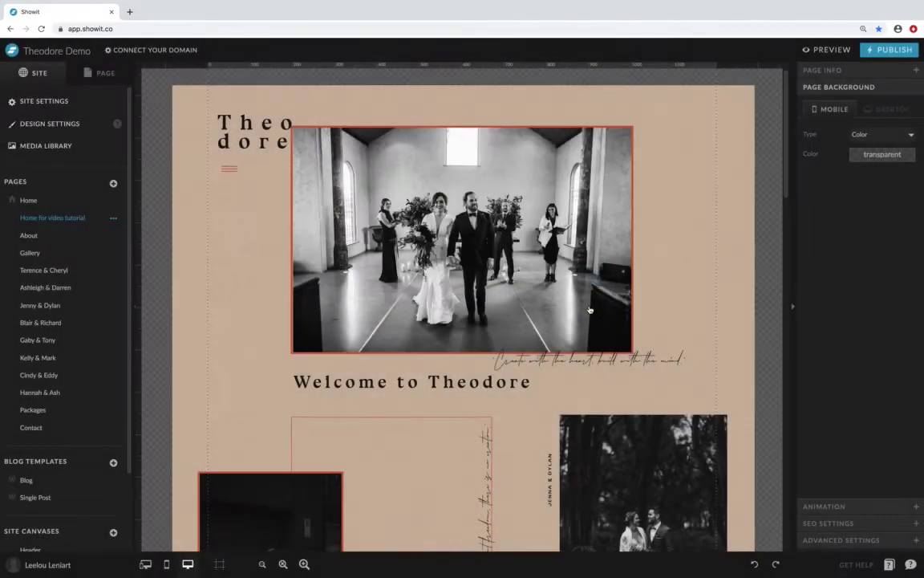
# Step: Open the design settings and look over the site fonts, colour palette and type styles
pyautogui.click(49, 123)
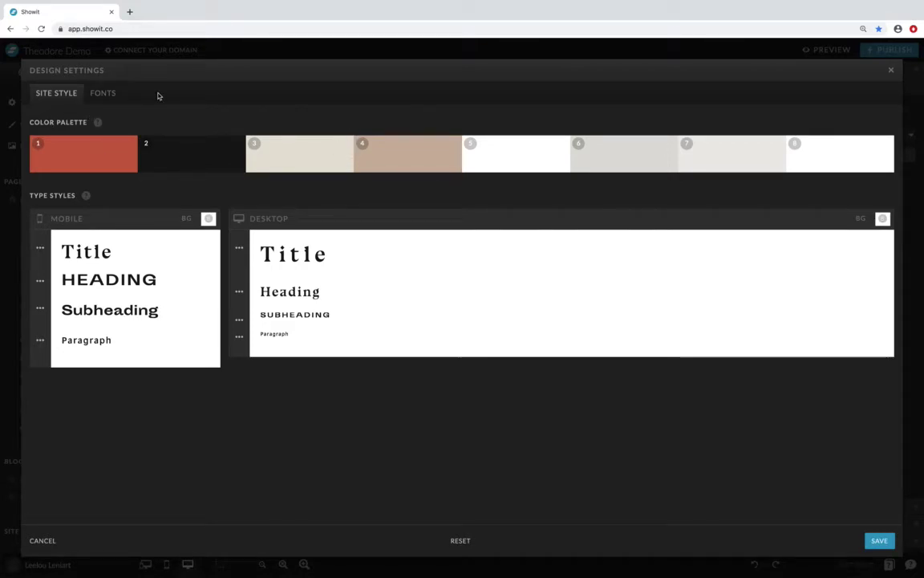
pyautogui.click(117, 94)
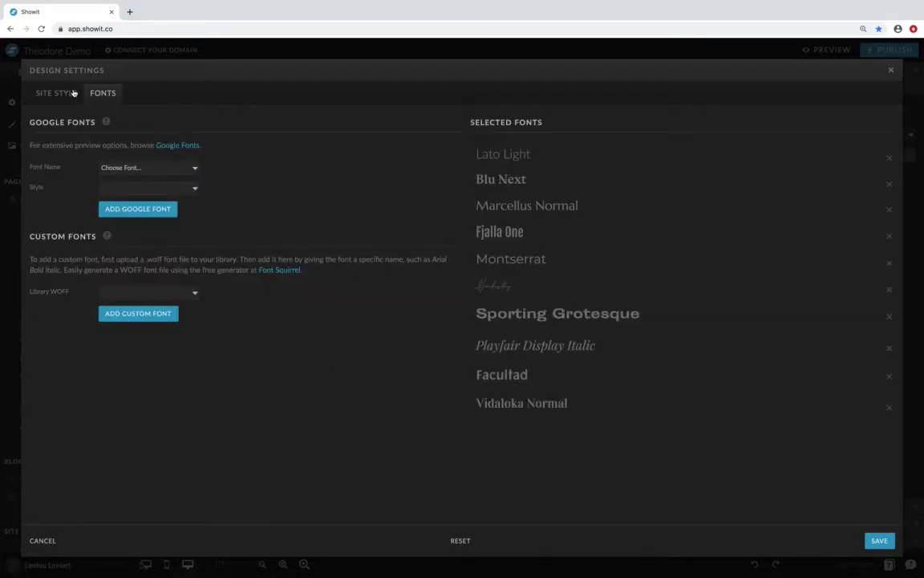
pyautogui.click(73, 93)
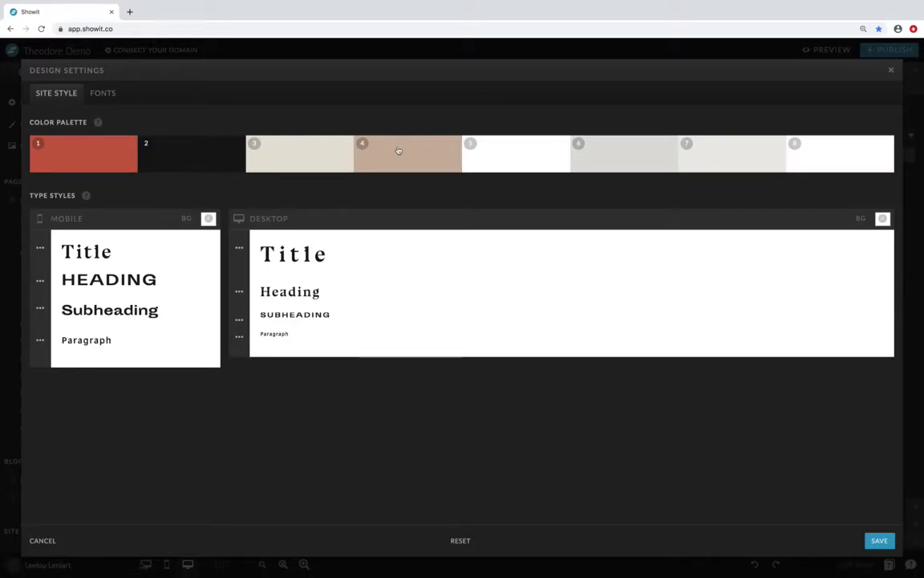
# Step: Try a dark green for the second palette colour and cancel the colour change
pyautogui.click(208, 161)
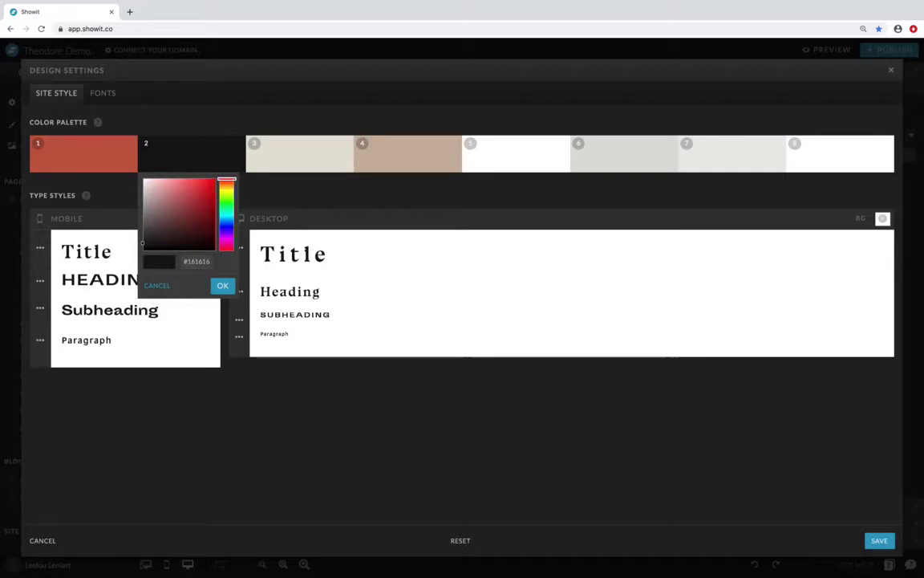
pyautogui.click(193, 261)
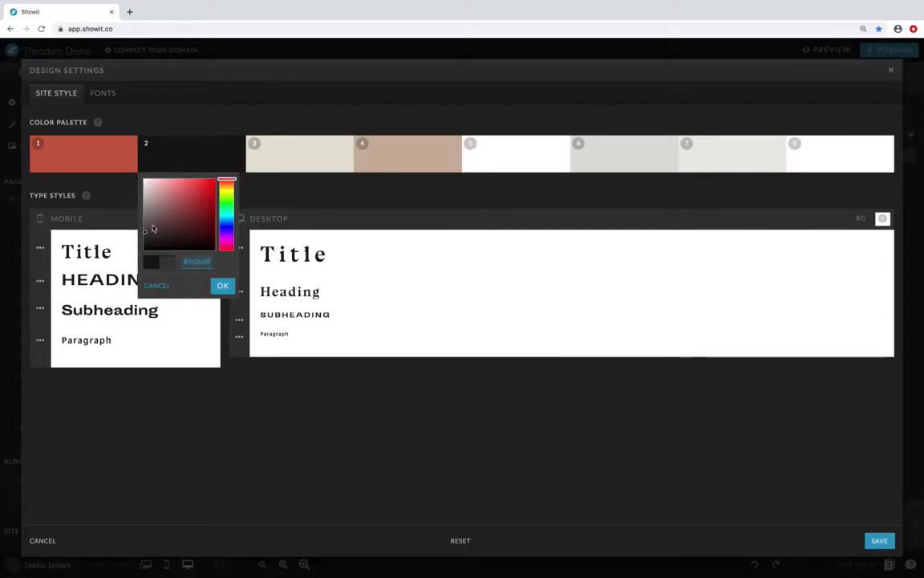
pyautogui.click(178, 236)
pyautogui.moveTo(178, 236)
pyautogui.mouseDown()
pyautogui.moveTo(174, 214)
pyautogui.moveTo(202, 202)
pyautogui.moveTo(203, 217)
pyautogui.moveTo(184, 213)
pyautogui.moveTo(184, 221)
pyautogui.moveTo(196, 218)
pyautogui.moveTo(228, 193)
pyautogui.moveTo(228, 226)
pyautogui.moveTo(227, 212)
pyautogui.moveTo(178, 211)
pyautogui.moveTo(202, 209)
pyautogui.moveTo(187, 219)
pyautogui.mouseUp()
pyautogui.click(230, 225)
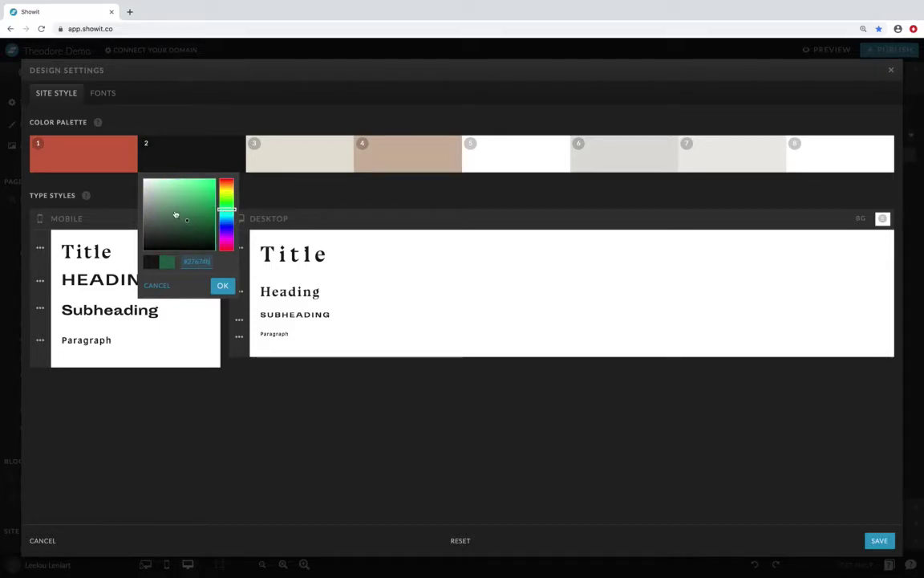
pyautogui.click(156, 285)
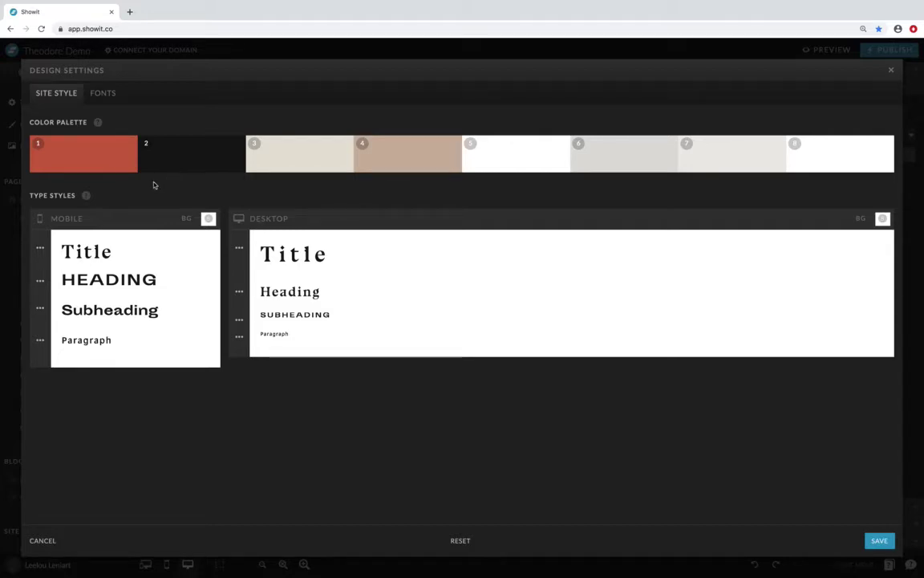
# Step: Browse the available Google fonts in the design settings without choosing one
pyautogui.click(106, 94)
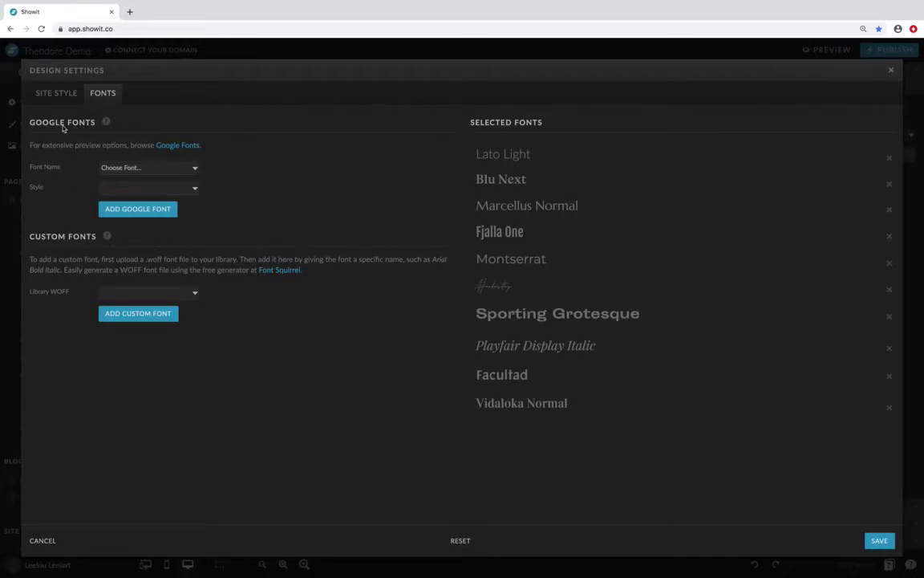
pyautogui.click(176, 167)
pyautogui.scroll(-20, 129, 393)
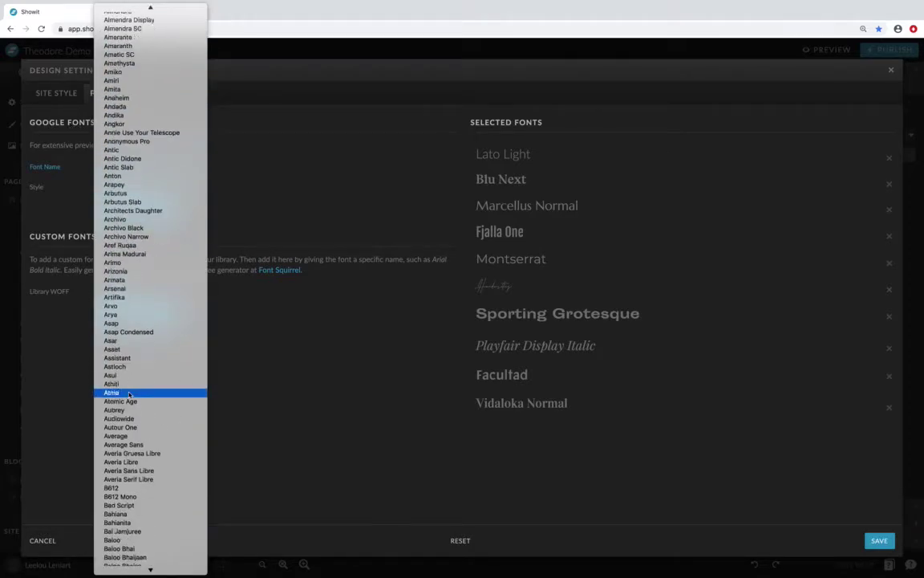
pyautogui.scroll(-20, 129, 393)
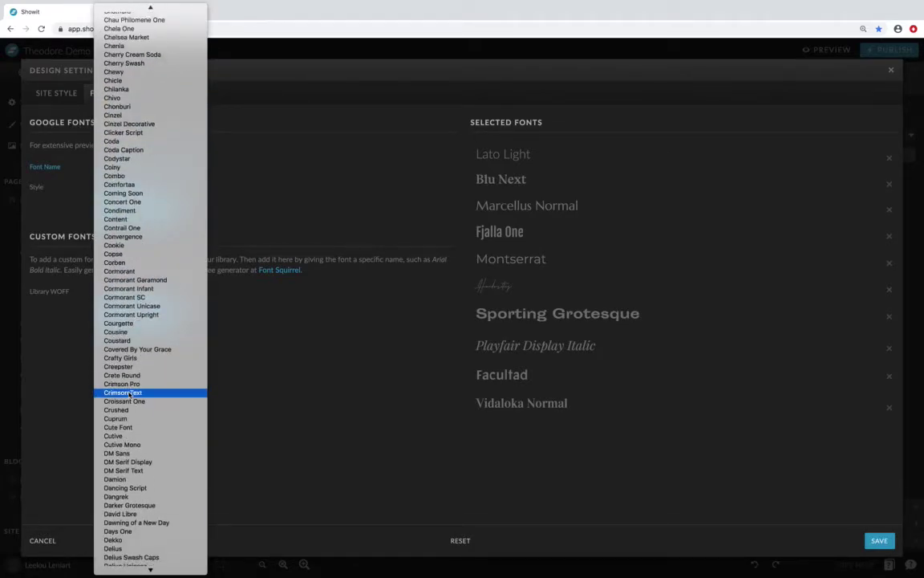
pyautogui.scroll(20, 129, 393)
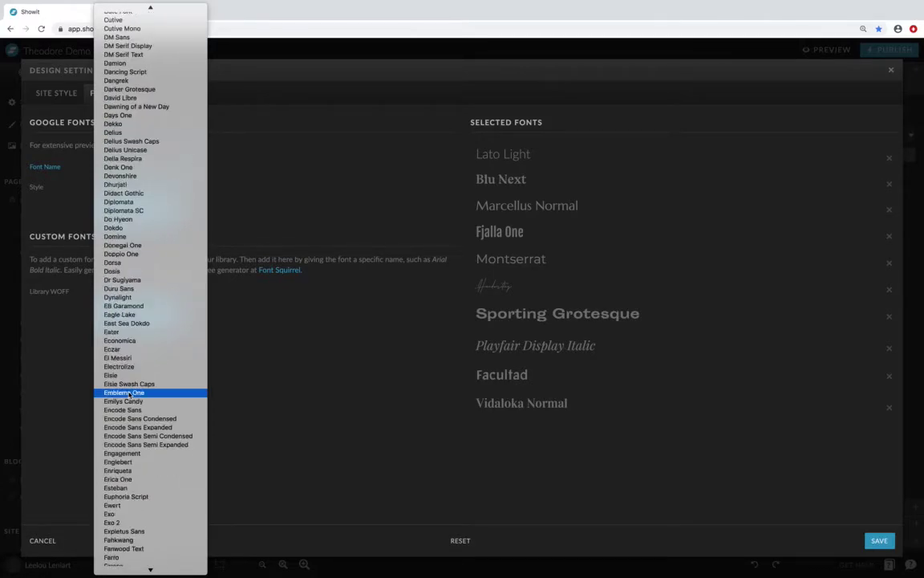
pyautogui.click(255, 154)
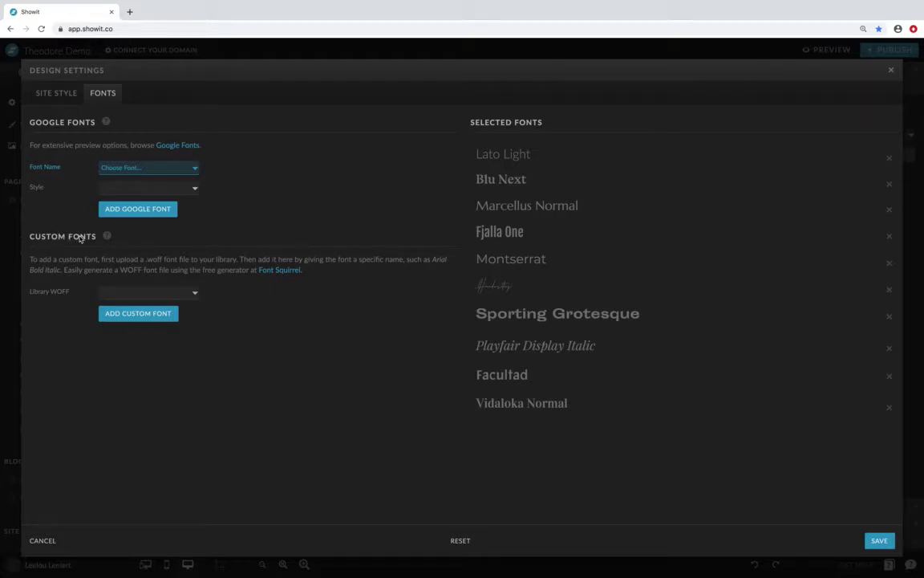
# Step: Choose belleza-regular-webfont as the library WOFF for a custom font to preview it, leaving the font name empty
pyautogui.click(160, 292)
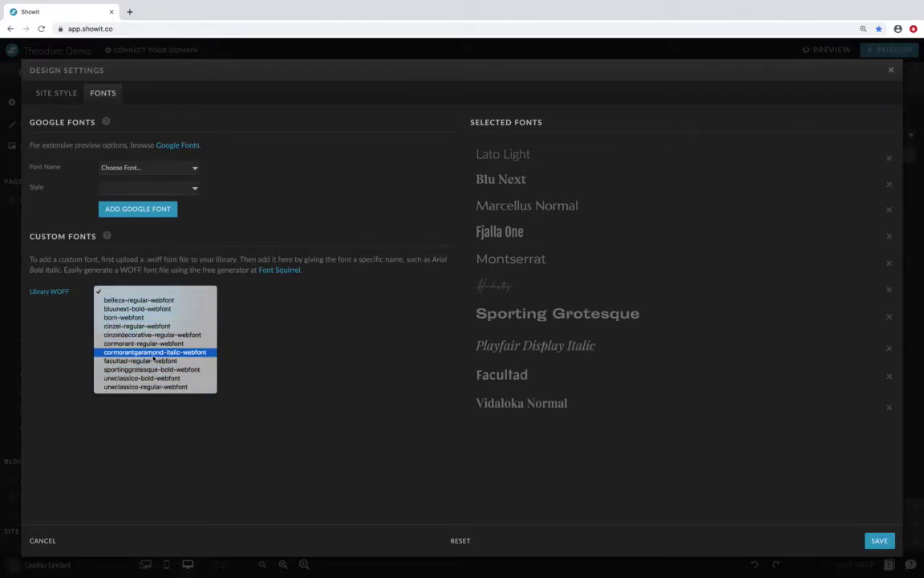
pyautogui.click(145, 326)
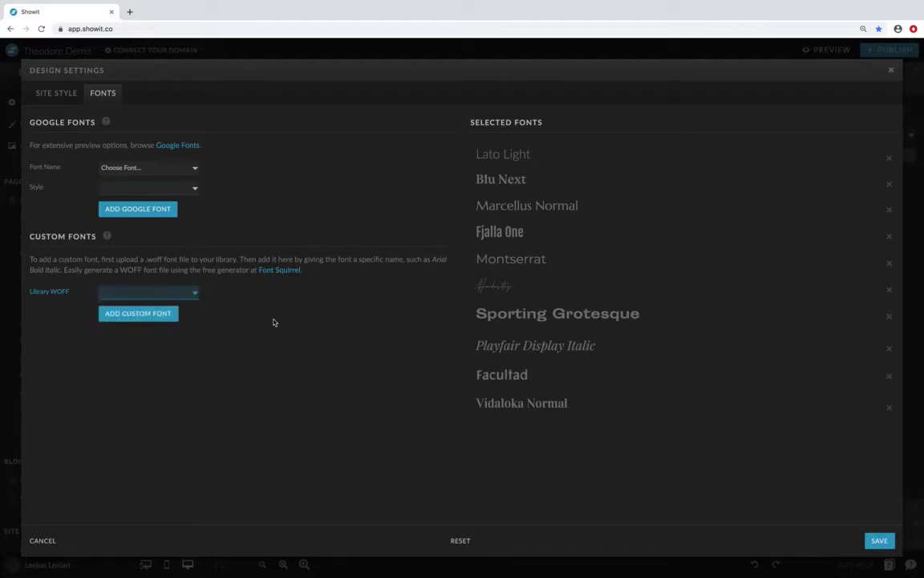
pyautogui.click(170, 296)
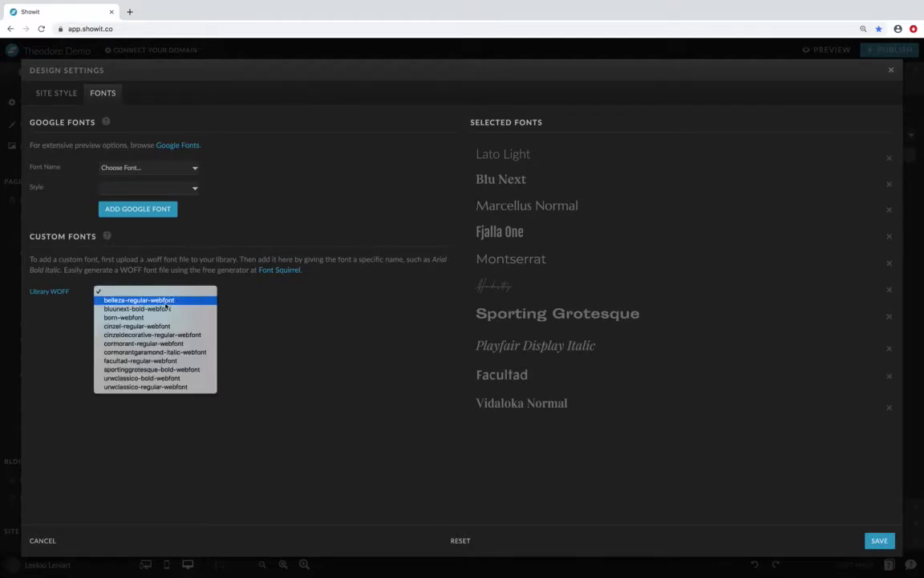
pyautogui.click(164, 300)
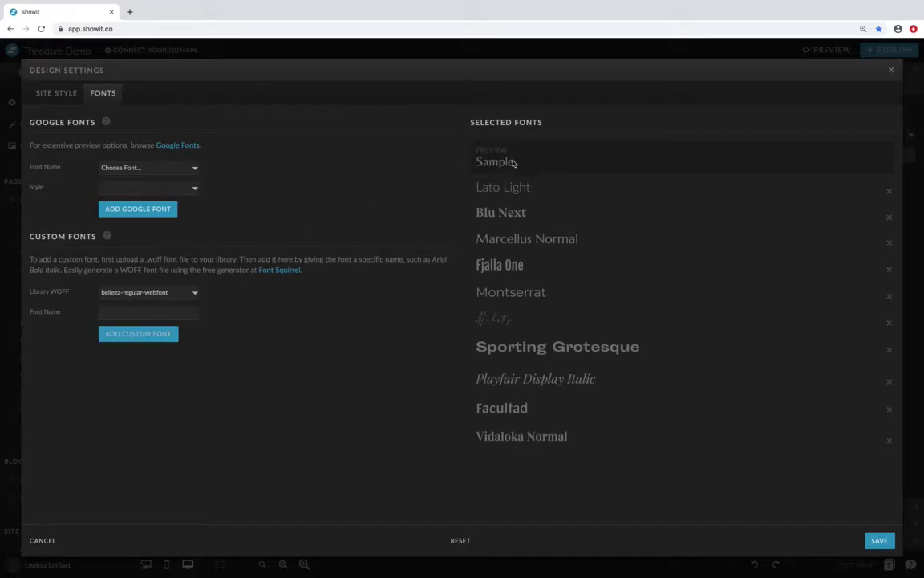
pyautogui.click(149, 312)
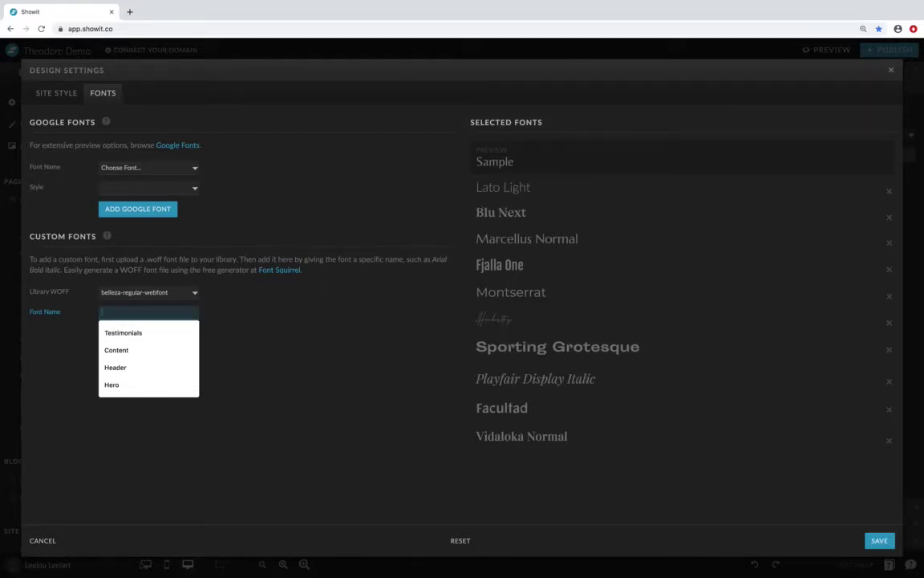
pyautogui.click(200, 334)
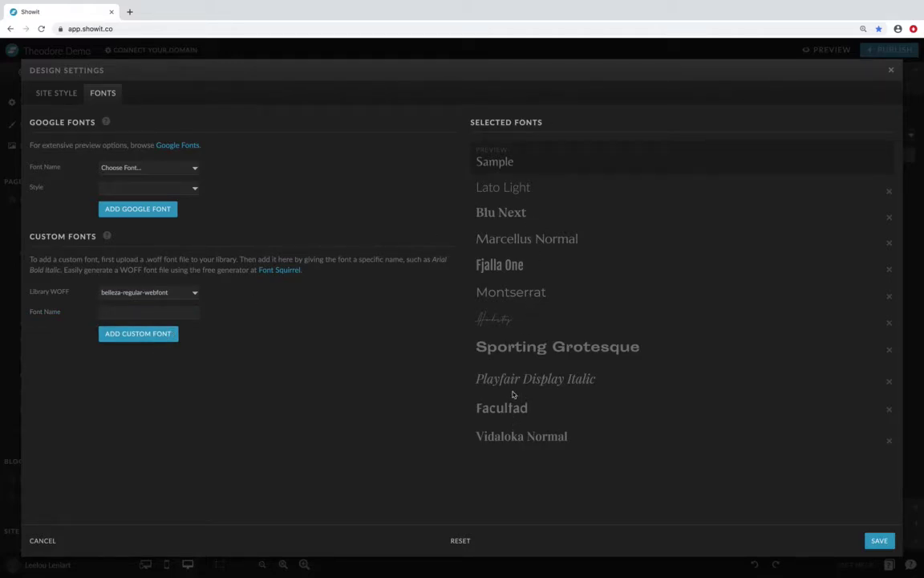
# Step: Return to the site styles and compare the Title type style settings for mobile and desktop
pyautogui.click(57, 93)
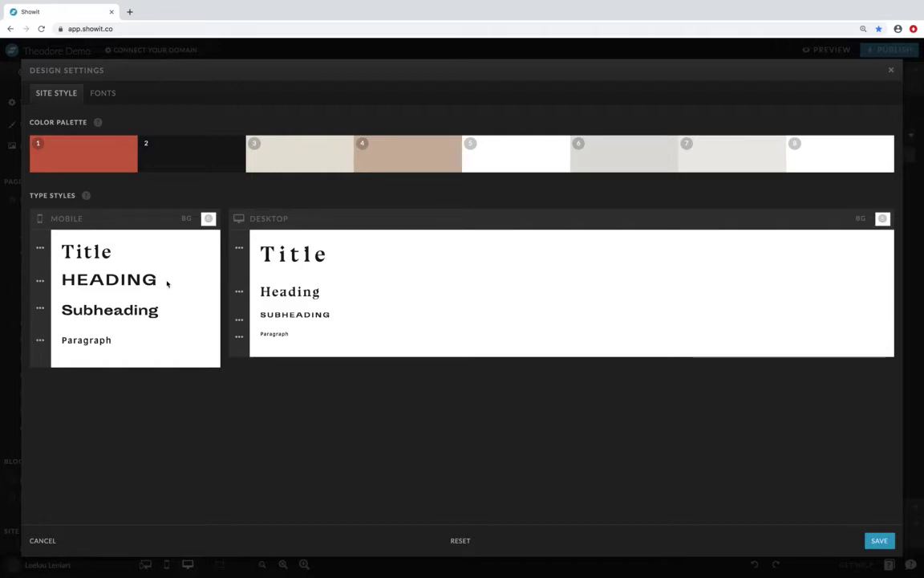
pyautogui.click(40, 248)
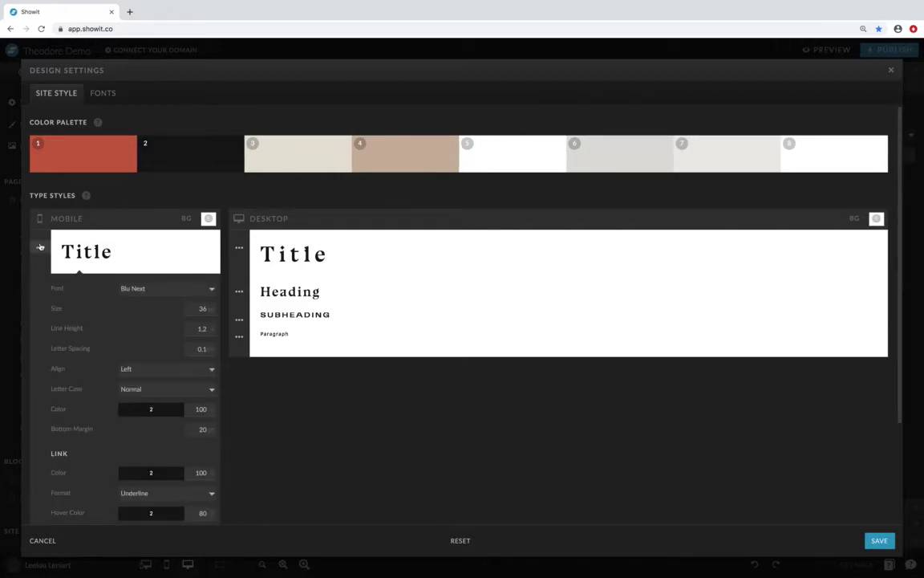
pyautogui.click(240, 249)
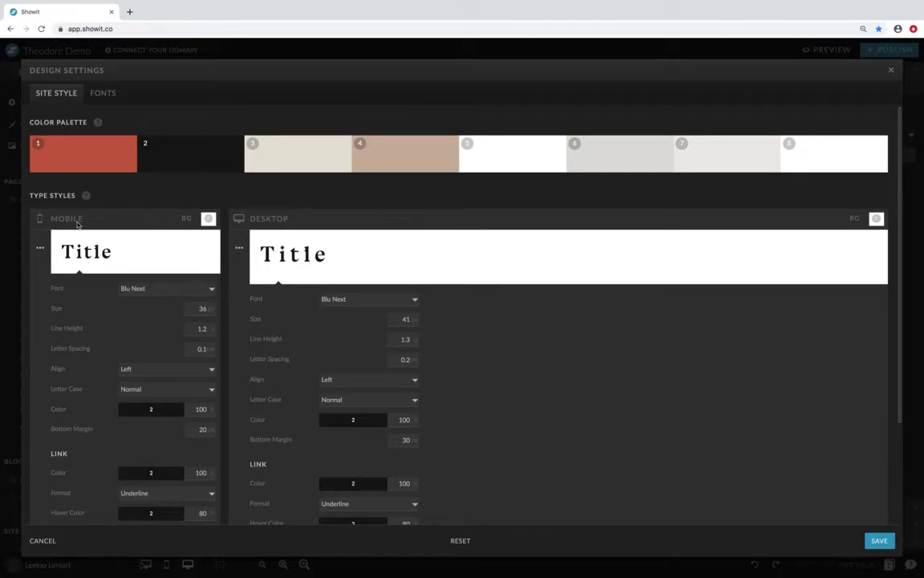
pyautogui.click(40, 248)
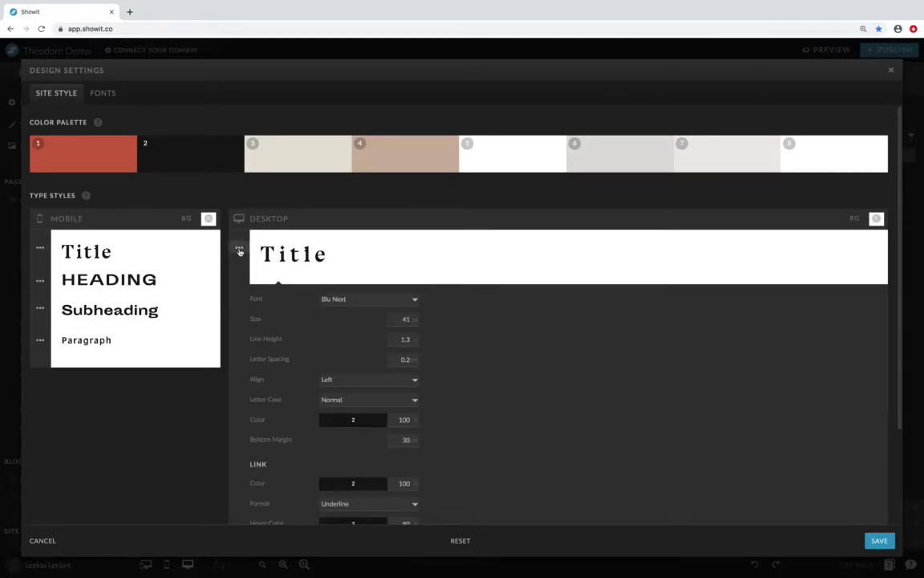
pyautogui.click(239, 249)
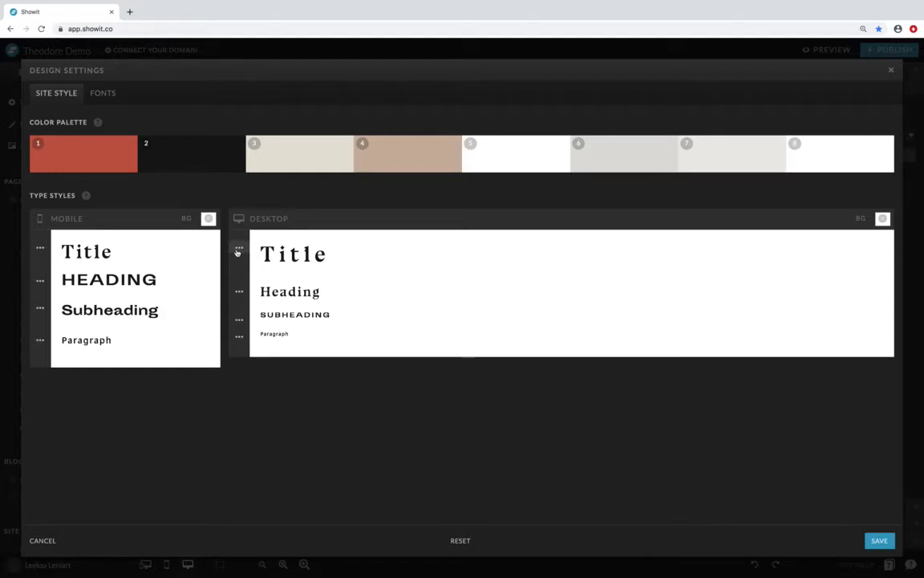
# Step: Review the desktop Title style's text, colour and link settings, and leave the design settings without saving
pyautogui.click(239, 248)
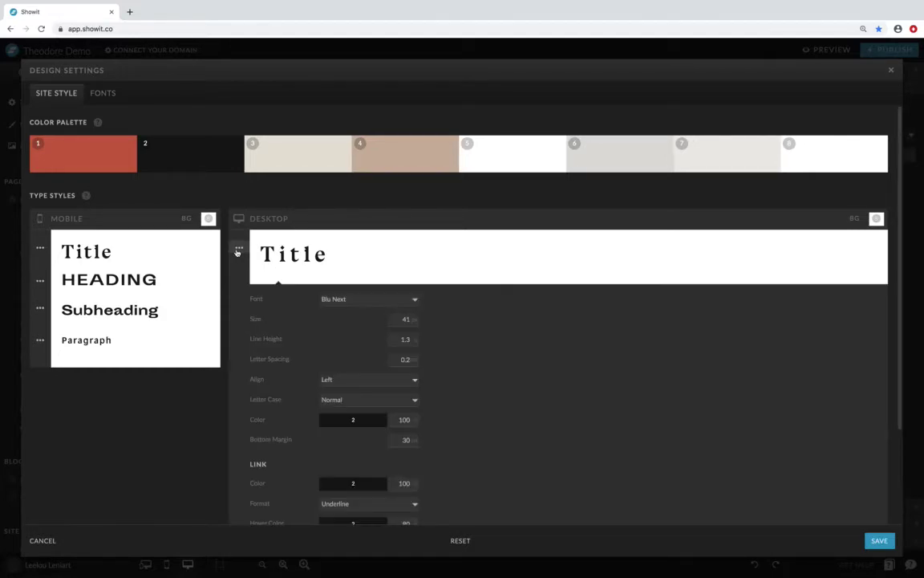
pyautogui.scroll(-2, 372, 342)
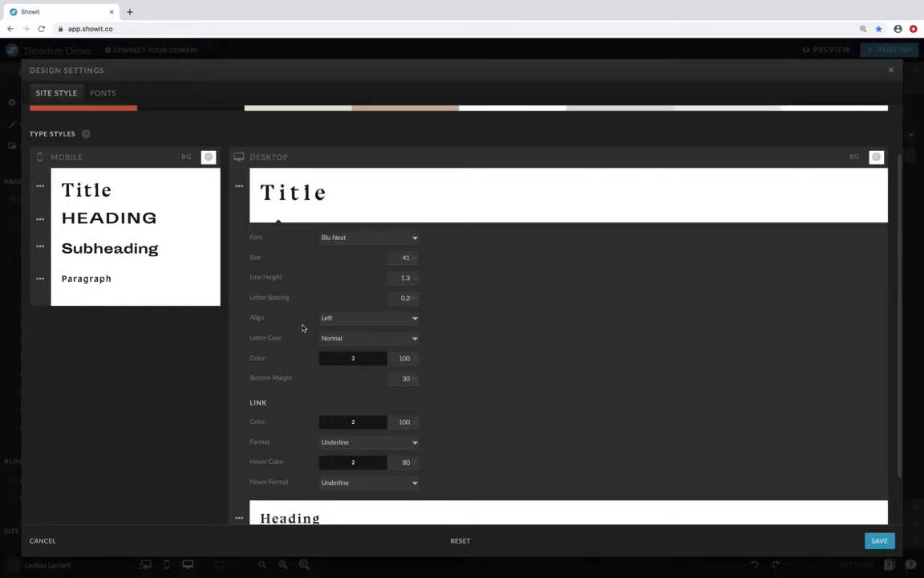
pyautogui.click(354, 359)
pyautogui.click(240, 185)
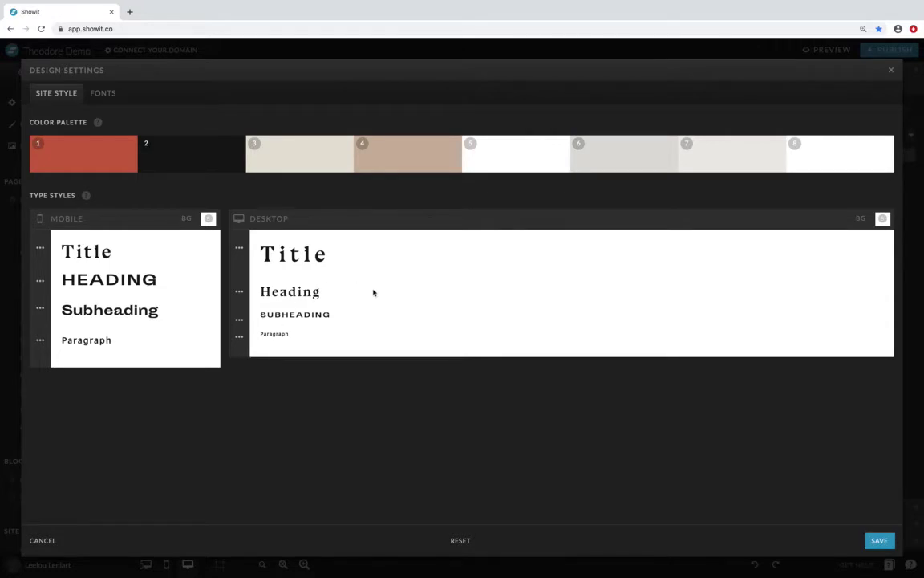
pyautogui.click(51, 542)
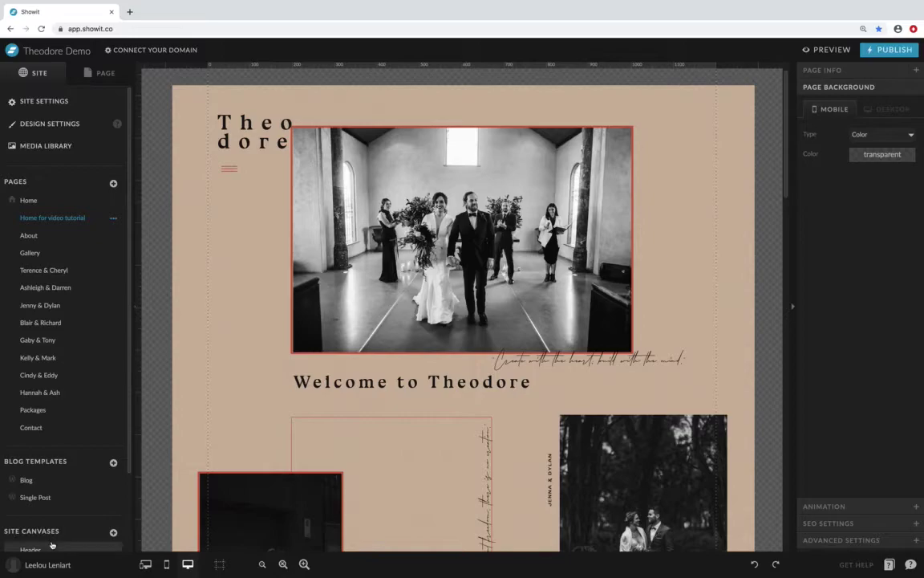
# Step: Start a file upload in the media library and check the Theodore folder's WOFF Fonts and Place Holder images subfolders
pyautogui.click(50, 151)
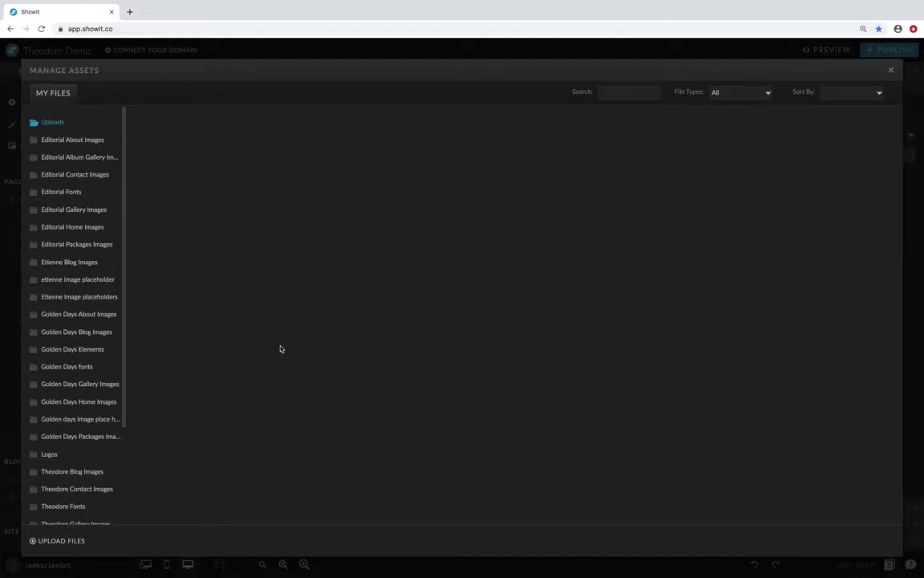
pyautogui.click(63, 540)
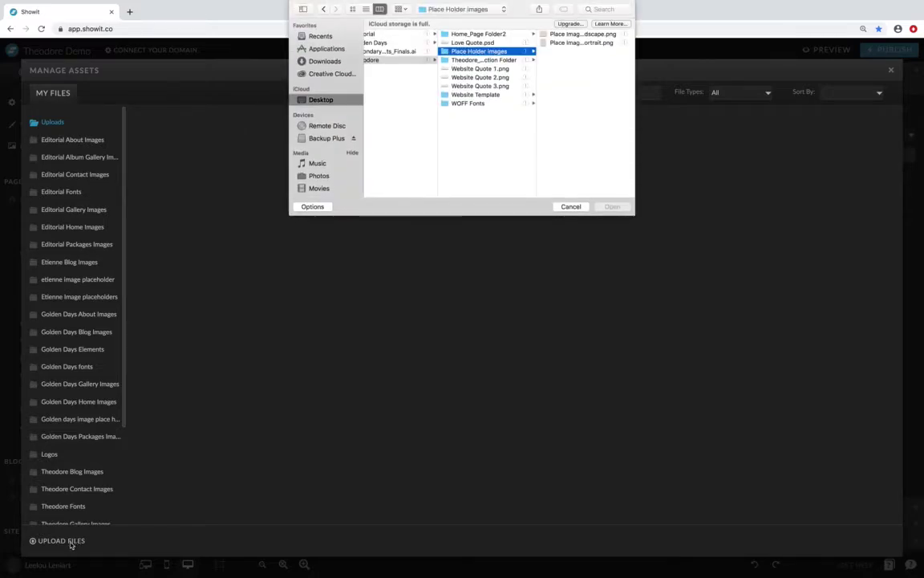
pyautogui.click(382, 35)
pyautogui.click(405, 60)
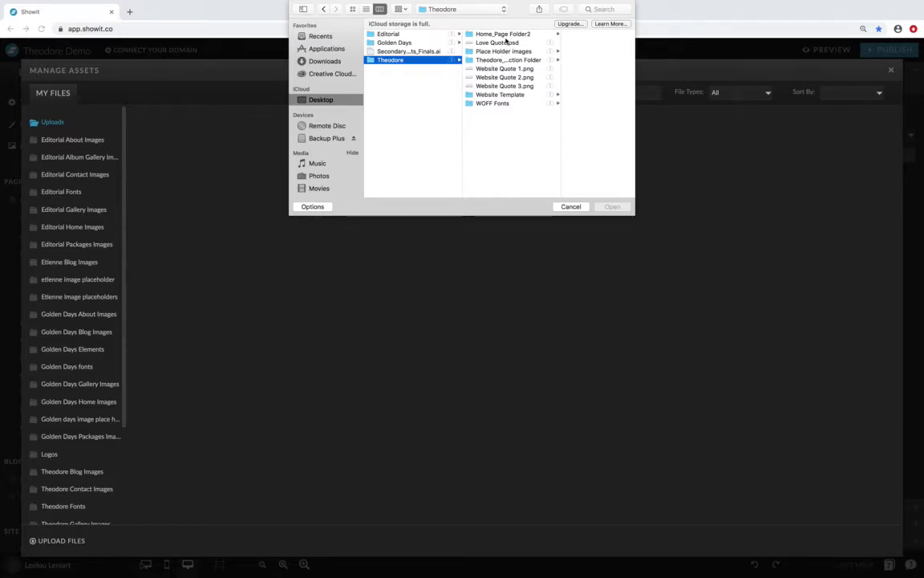
pyautogui.click(491, 104)
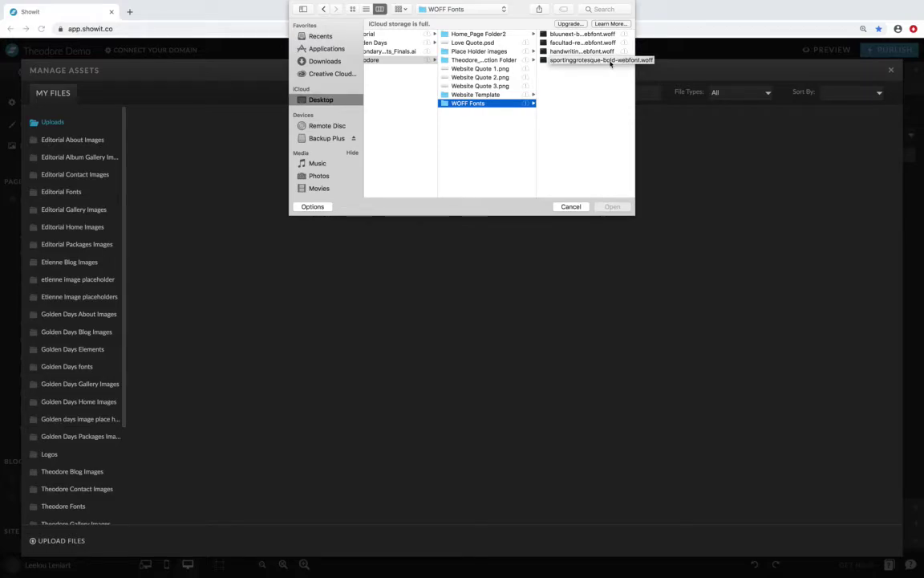
pyautogui.click(489, 51)
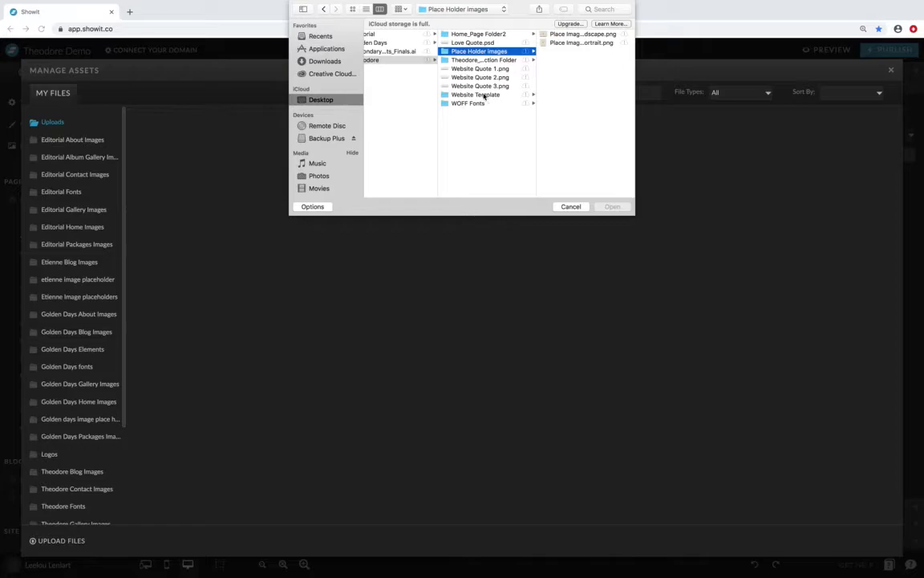
# Step: Look through Home_Page Folder2 and the JPG images in the Links folder, cancel the upload and close the media library
pyautogui.click(478, 34)
pyautogui.click(579, 44)
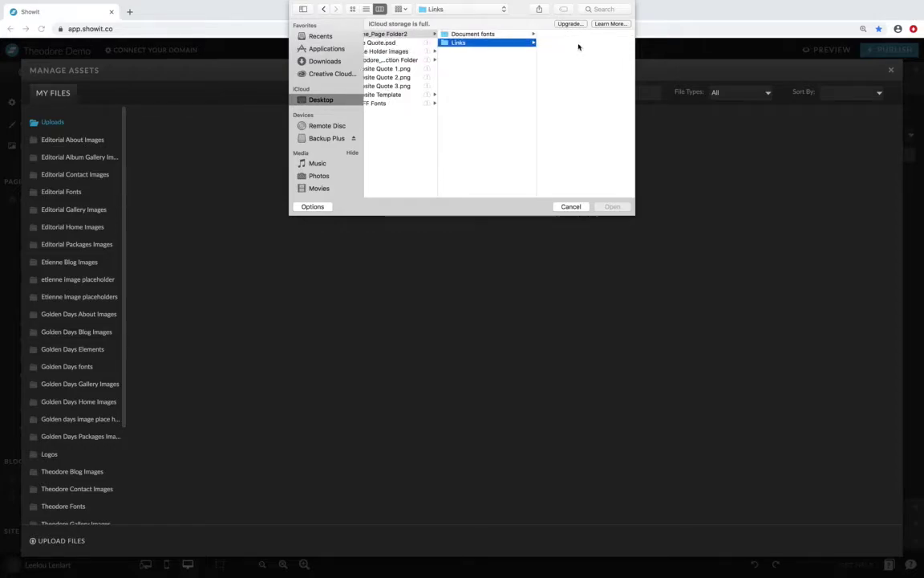
pyautogui.hscroll(-5, 498, 73)
pyautogui.click(486, 51)
pyautogui.click(504, 60)
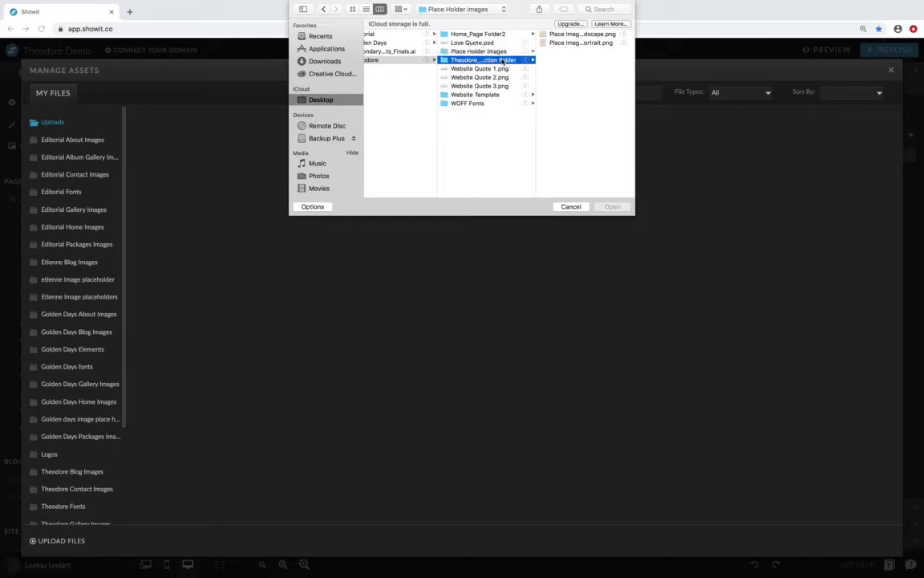
pyautogui.click(553, 61)
pyautogui.click(553, 60)
pyautogui.press('Down')
pyautogui.press('Down')
pyautogui.press('Down')
pyautogui.press('Down')
pyautogui.press('Down')
pyautogui.press('Down')
pyautogui.press('Down')
pyautogui.press('Down')
pyautogui.press('Down')
pyautogui.press('Down')
pyautogui.press('Down')
pyautogui.press('Down')
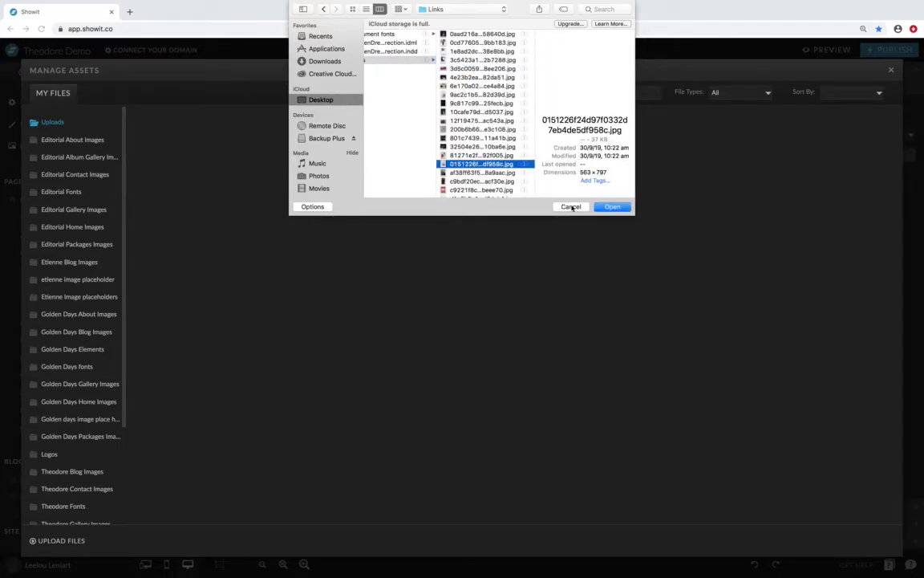
pyautogui.click(571, 207)
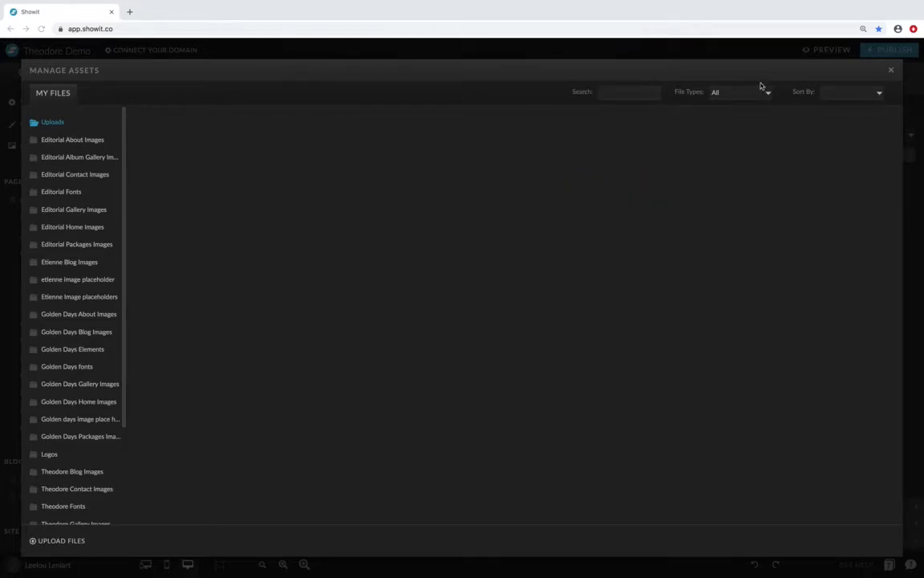
pyautogui.click(891, 71)
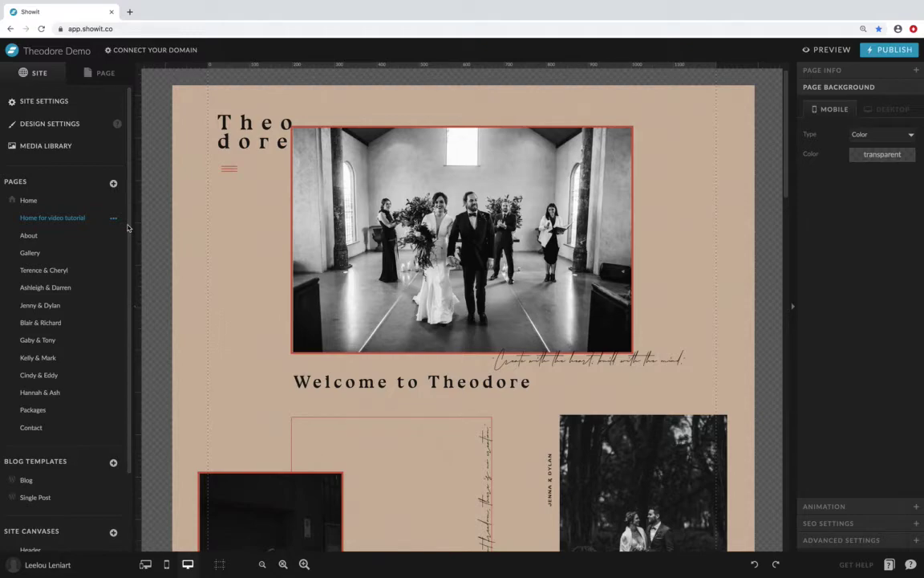
# Step: Open the Blog template and look over its hero, category and post sections
pyautogui.scroll(-1, 50, 202)
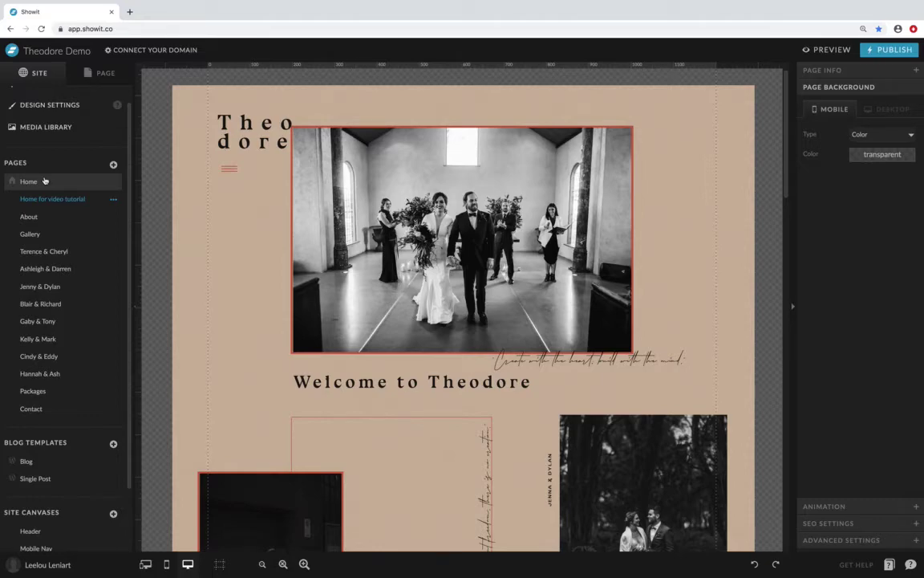
pyautogui.click(35, 462)
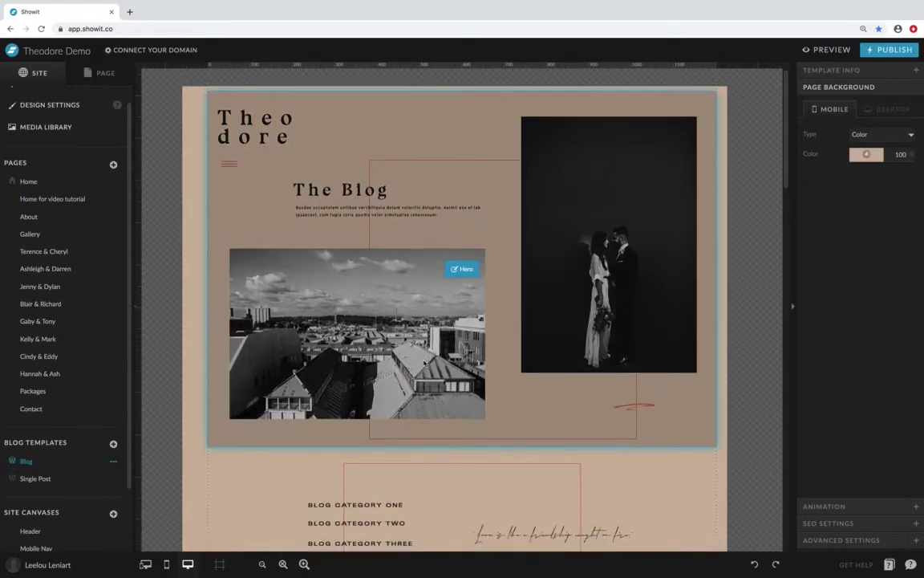
pyautogui.scroll(-8, 424, 320)
pyautogui.scroll(15, 381, 323)
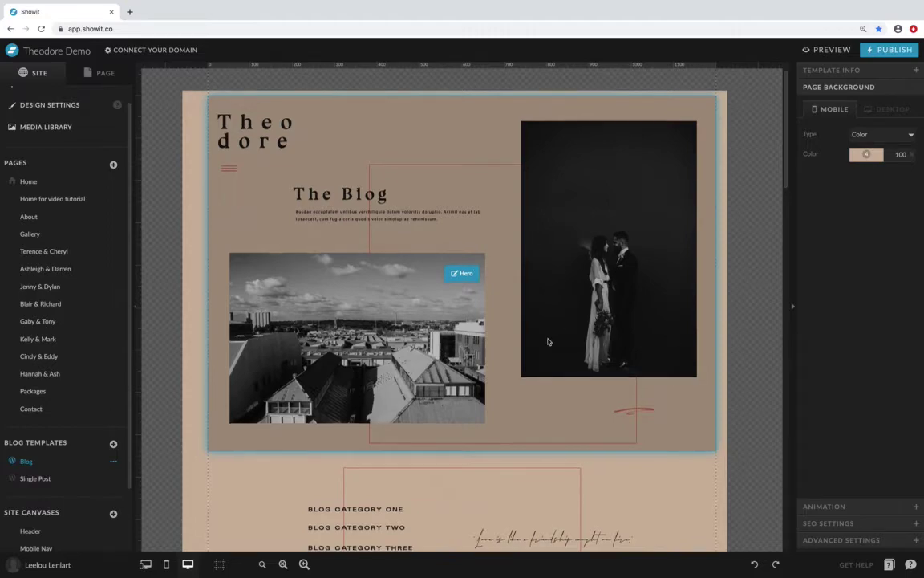
pyautogui.scroll(-3, 450, 319)
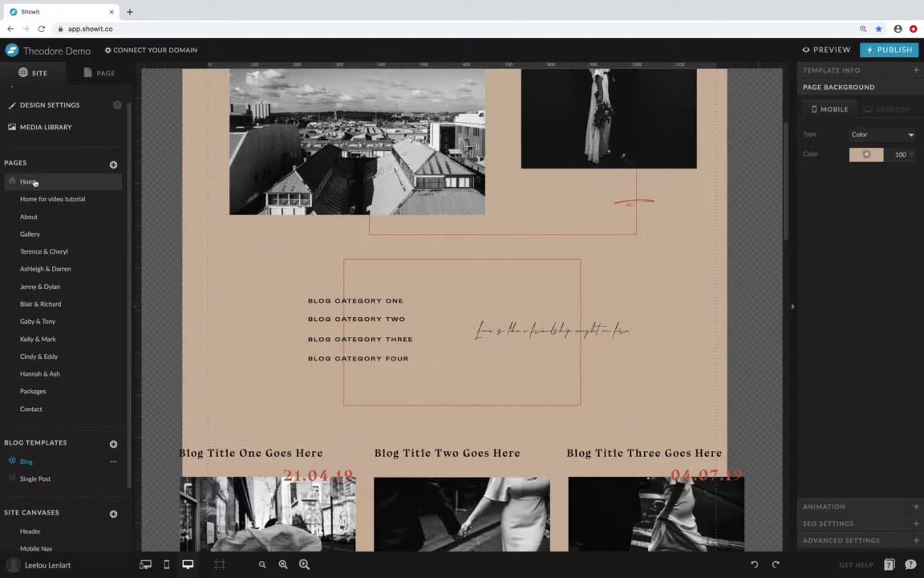
# Step: View the Home page, the Header site canvas and the Mobile Nav site canvas, showing Mobile Nav in mobile view
pyautogui.click(34, 182)
pyautogui.scroll(-2, 36, 240)
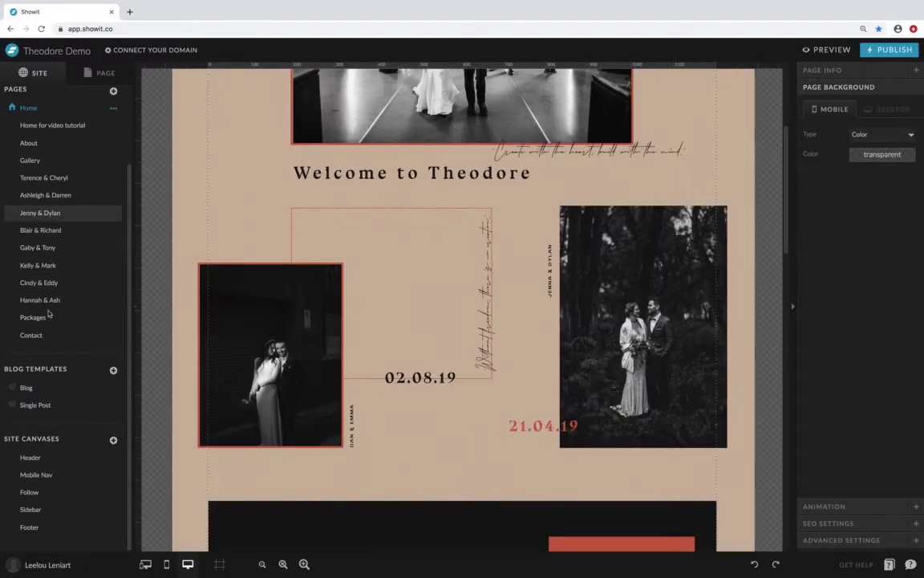
pyautogui.click(37, 467)
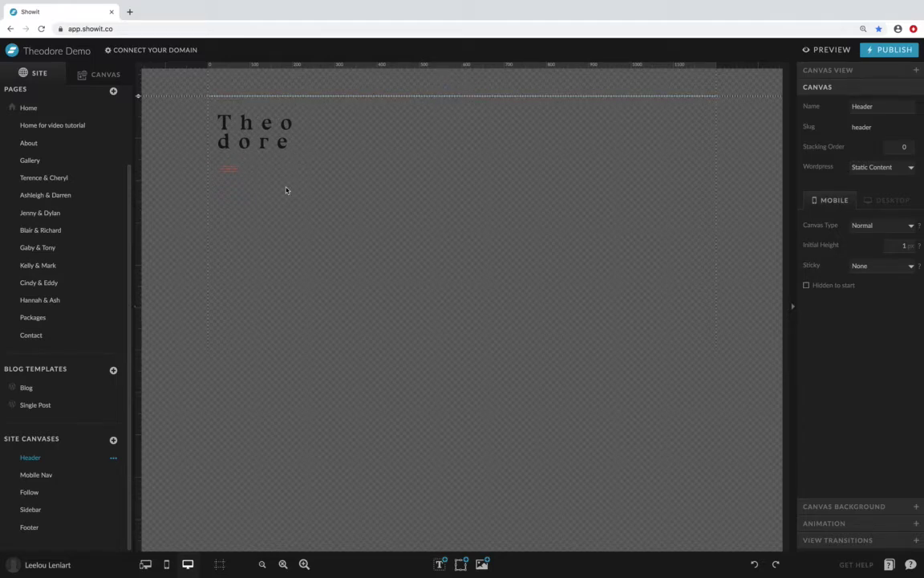
pyautogui.click(38, 475)
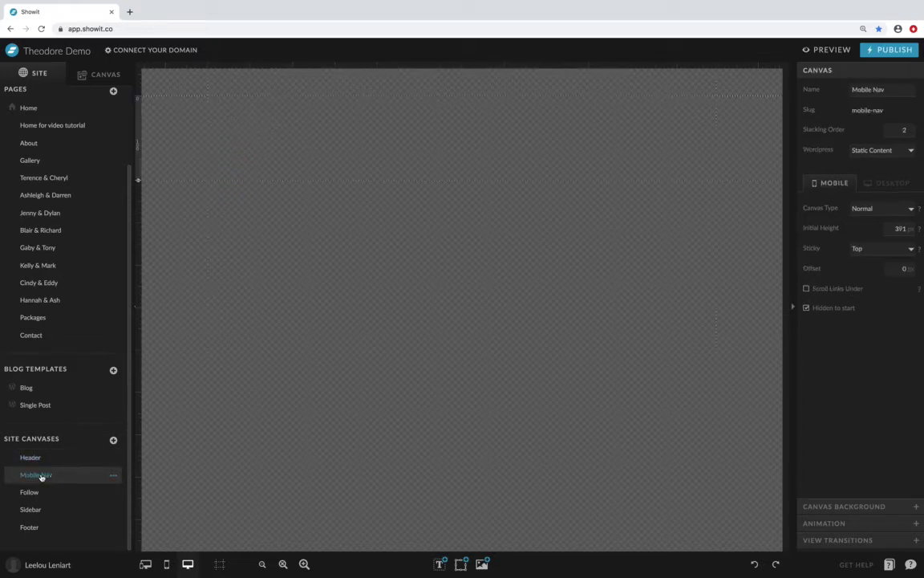
pyautogui.click(166, 564)
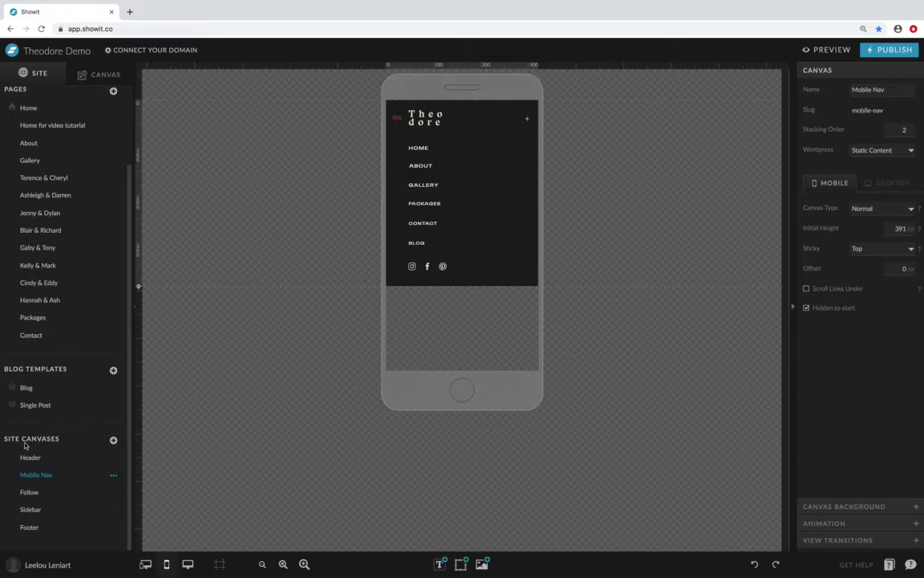
# Step: Open the Home for video tutorial page in desktop view and check which canvas its logo area selects
pyautogui.scroll(1, 12, 402)
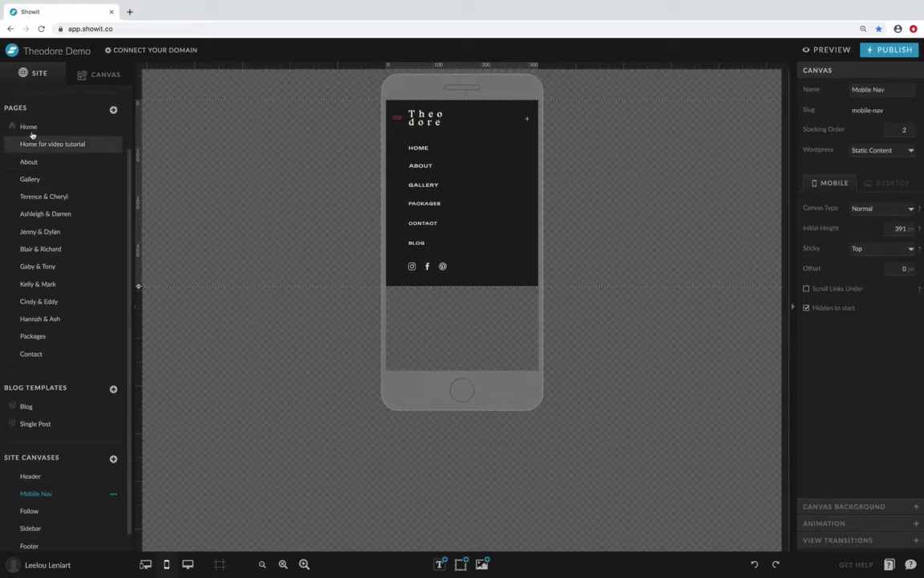
pyautogui.click(54, 144)
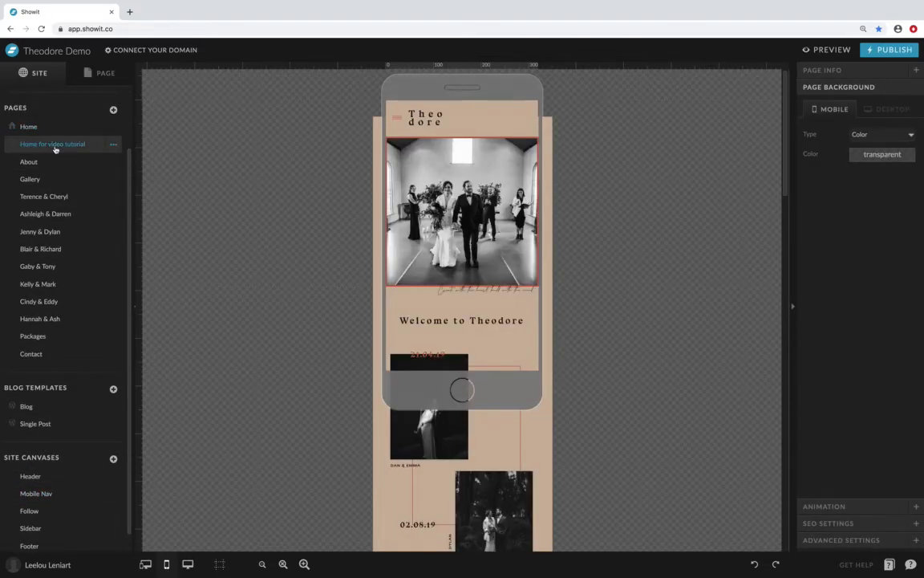
pyautogui.click(188, 564)
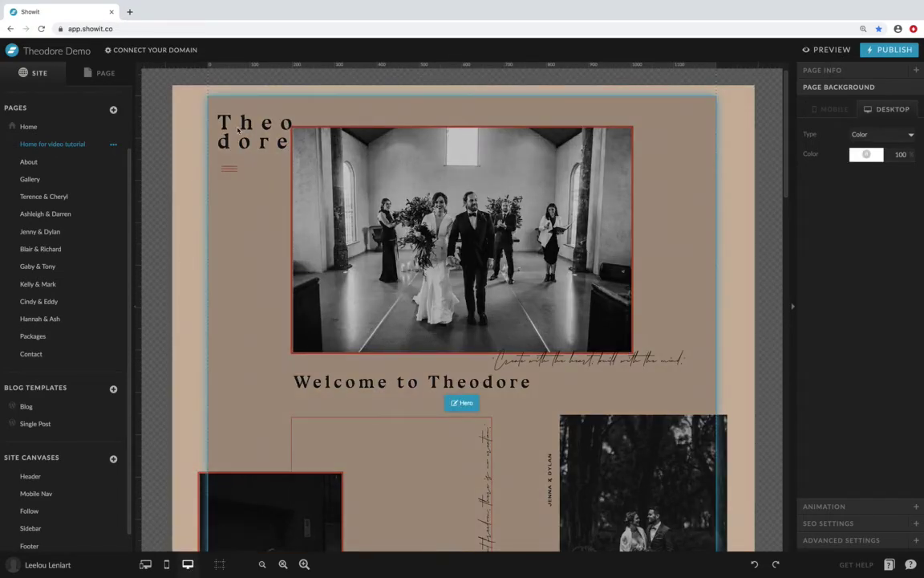
pyautogui.click(230, 124)
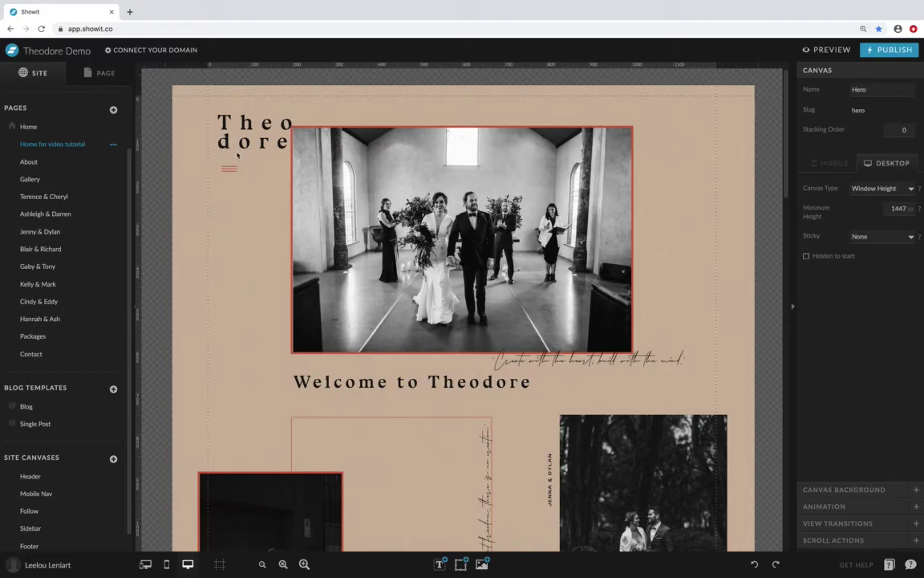
# Step: View the About page, the Gallery page and the first couple's page to examine the header they share
pyautogui.click(57, 165)
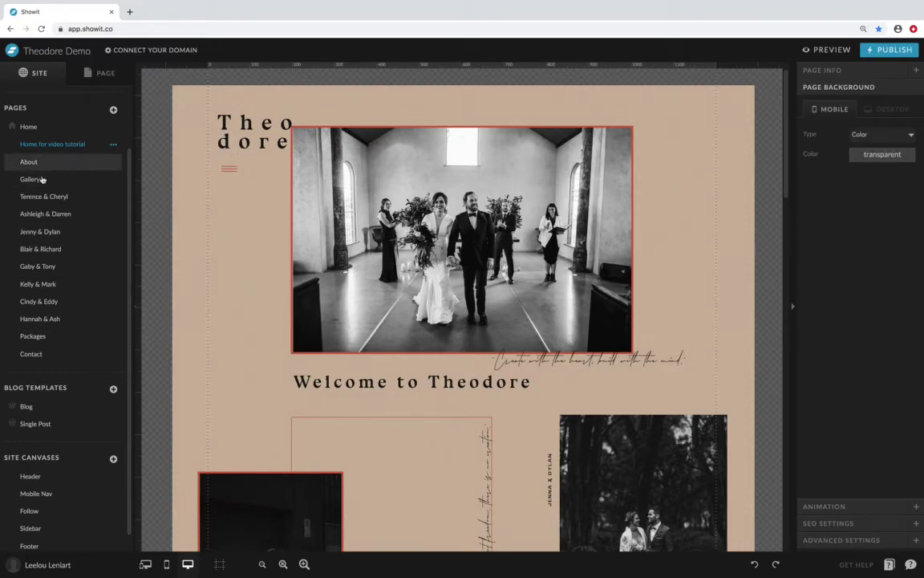
pyautogui.click(48, 181)
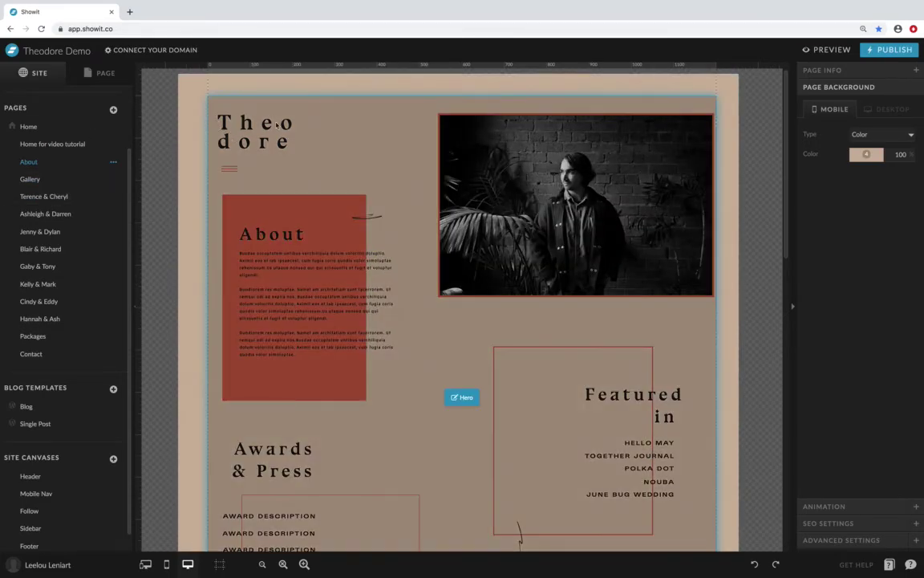
pyautogui.click(33, 181)
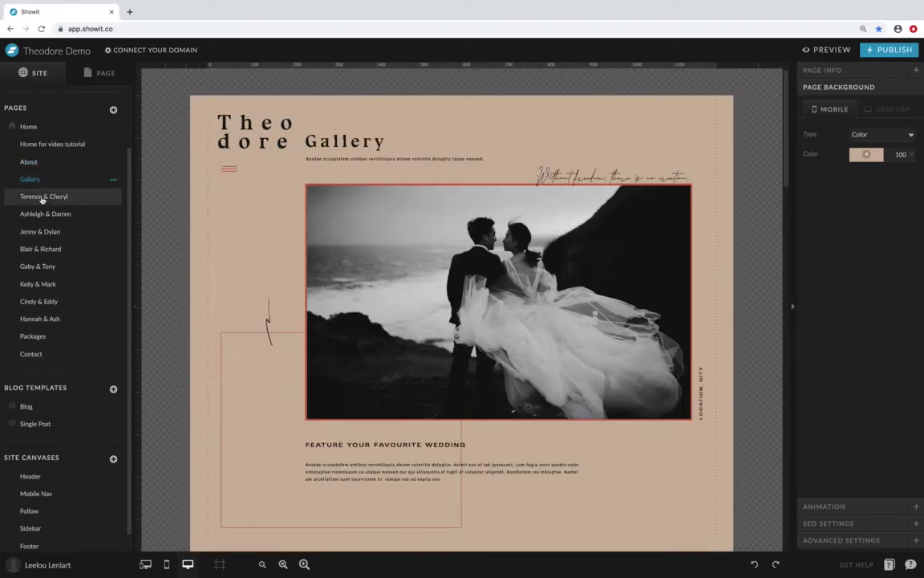
pyautogui.click(44, 197)
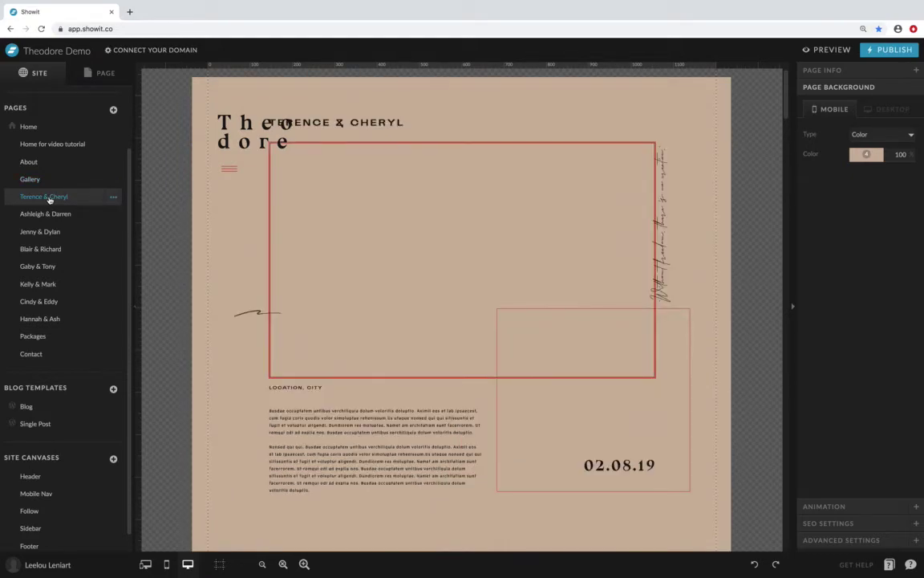
# Step: Return to the Home for video tutorial page and look over its hero and About canvases in mobile view
pyautogui.click(43, 213)
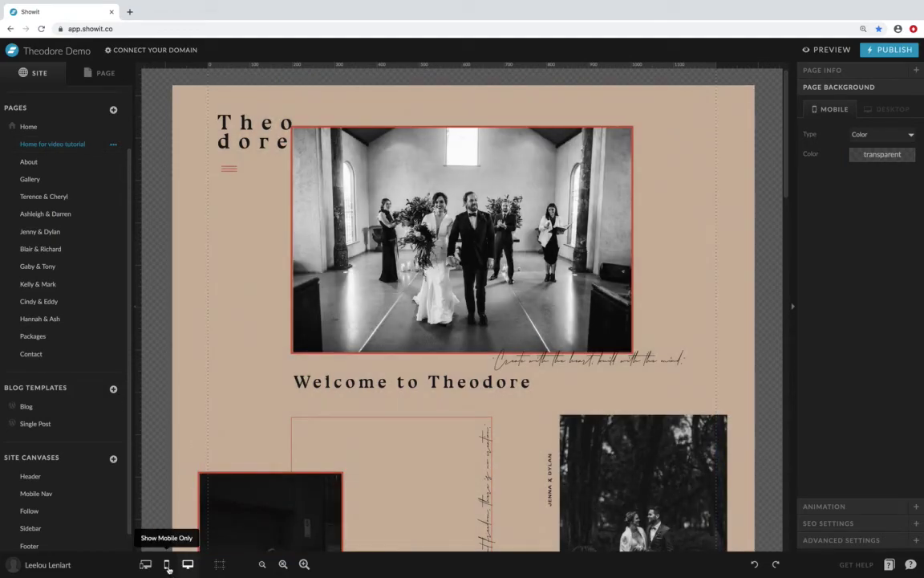
pyautogui.click(167, 565)
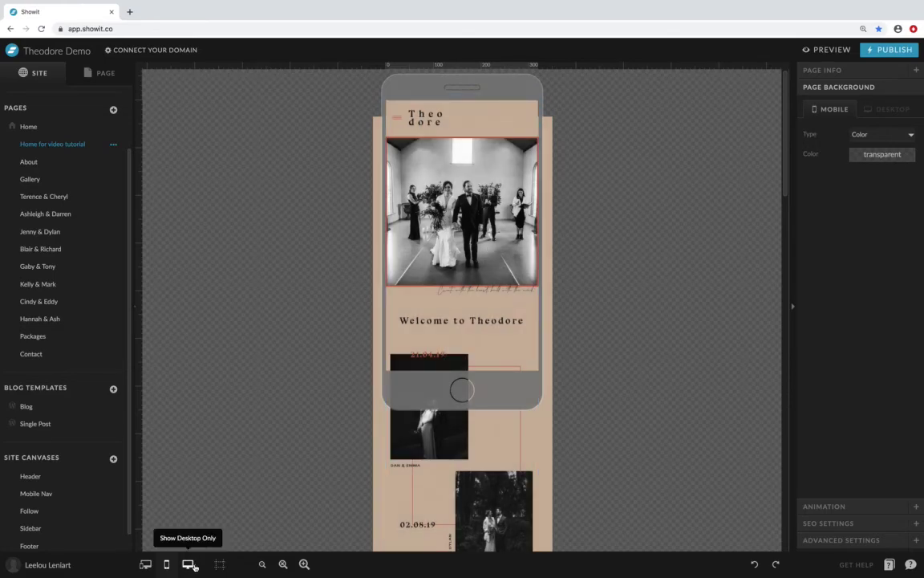
pyautogui.scroll(-3, 522, 247)
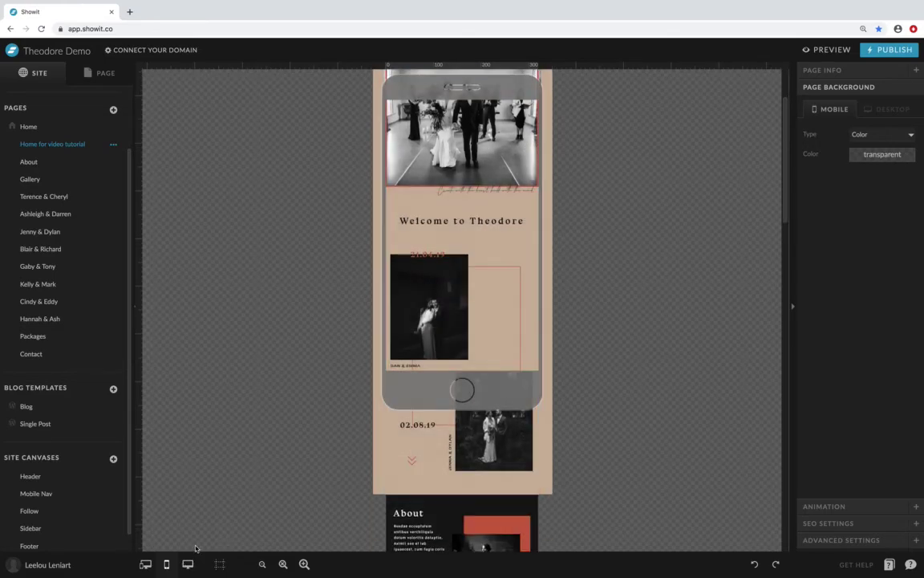
pyautogui.scroll(-5, 480, 241)
pyautogui.scroll(6, 479, 240)
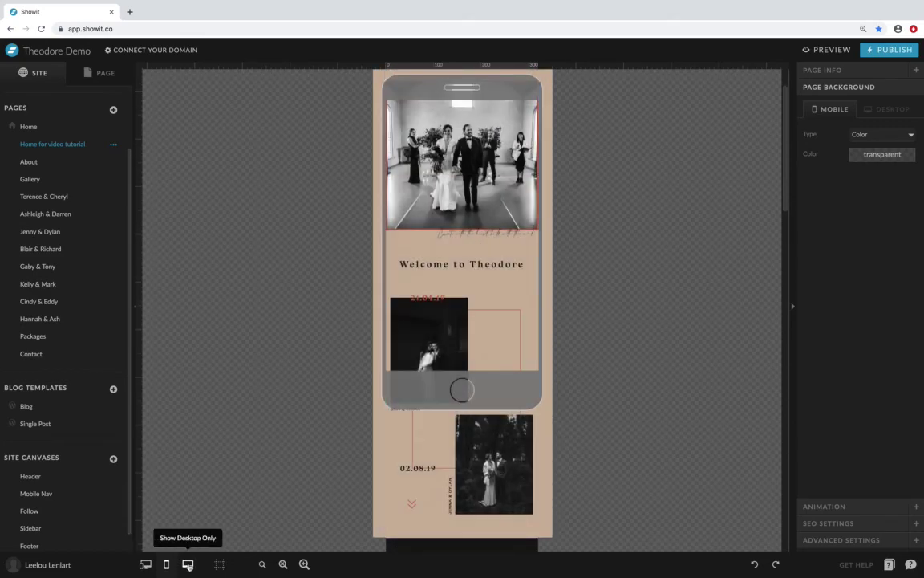
pyautogui.scroll(2, 501, 233)
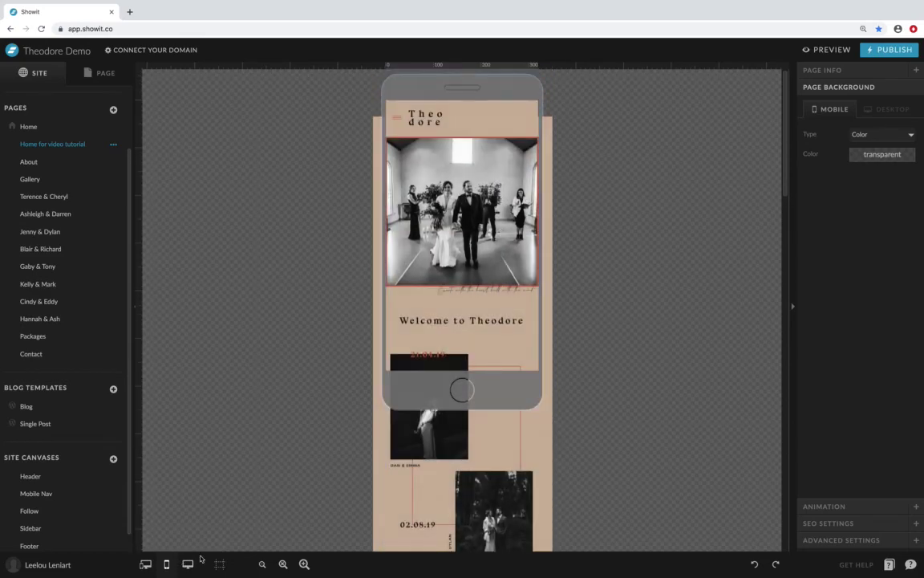
# Step: Show the Home for video tutorial page in desktop view and look over its Hero canvas
pyautogui.click(188, 564)
pyautogui.scroll(-2, 338, 414)
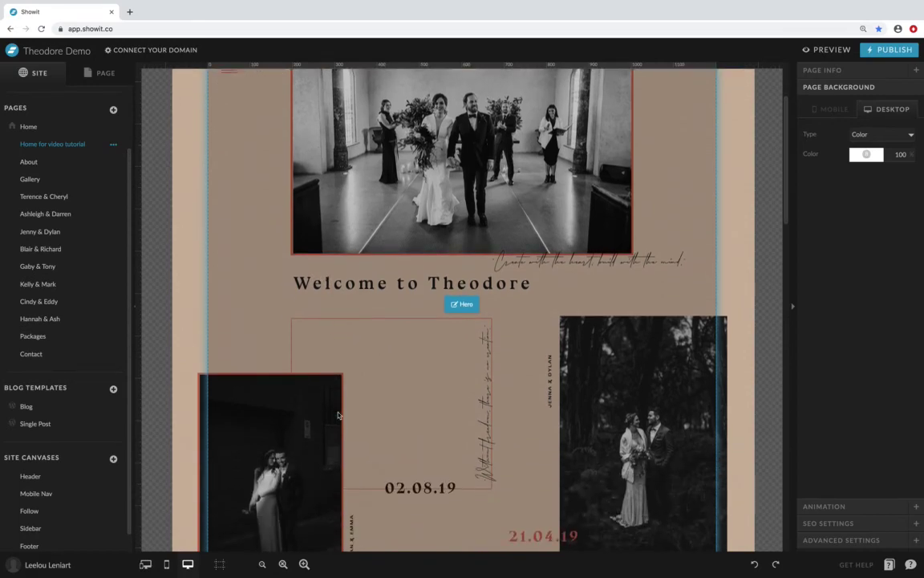
pyautogui.scroll(2, 371, 362)
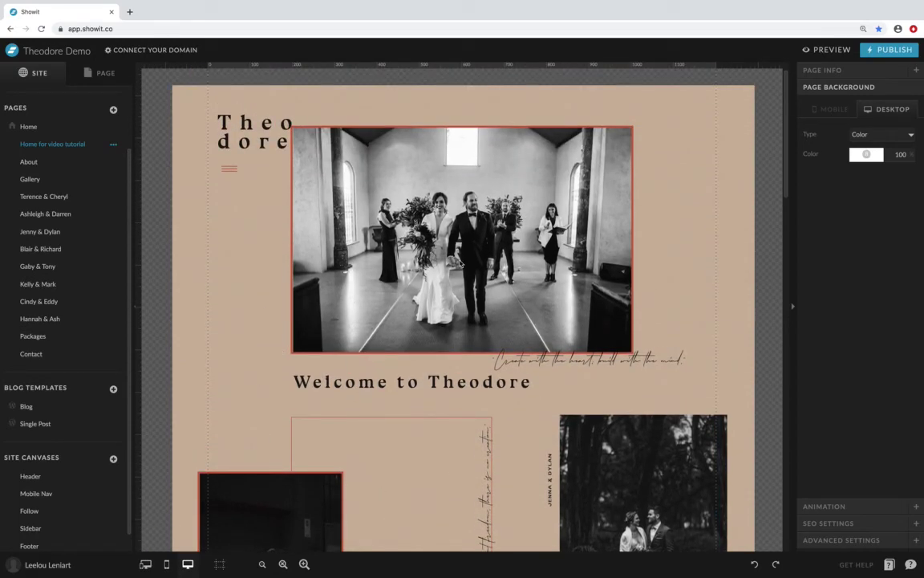
# Step: Switch the page back to mobile view and examine its Hero, About and Gallery canvases
pyautogui.click(166, 564)
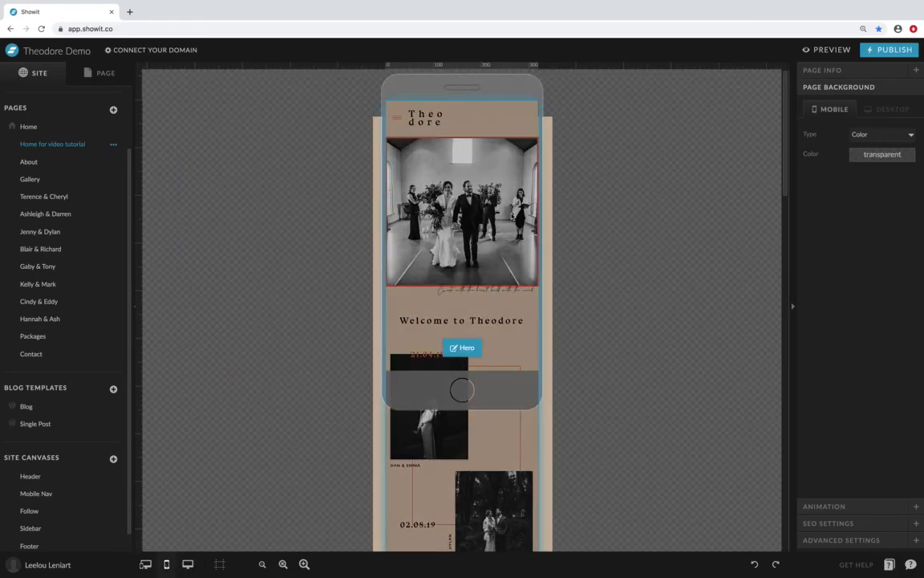
pyautogui.scroll(-5, 502, 234)
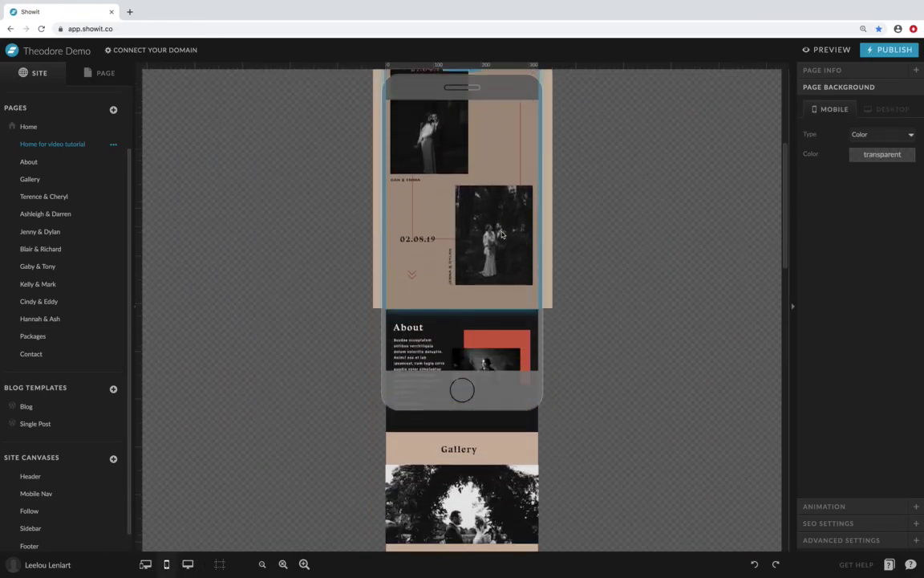
pyautogui.scroll(5, 502, 233)
pyautogui.scroll(-7, 502, 234)
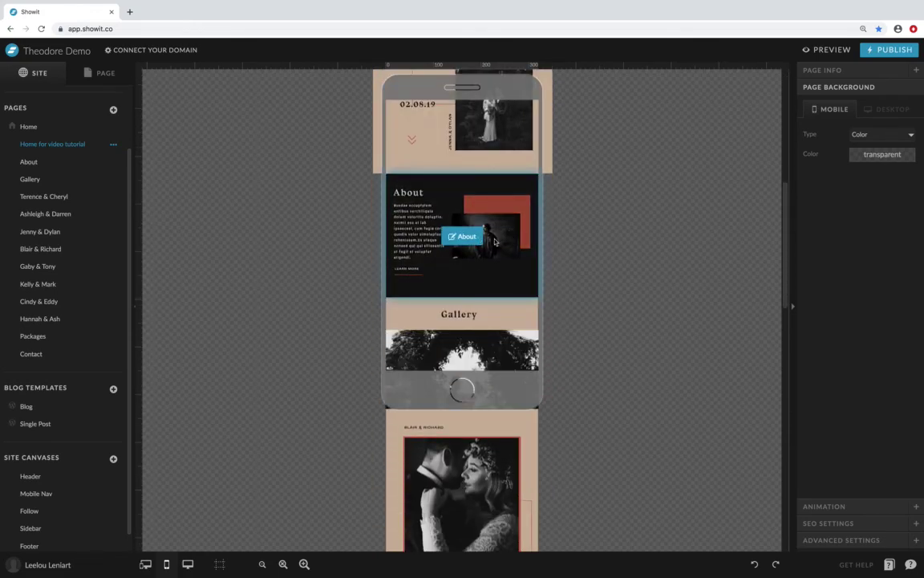
pyautogui.scroll(7, 493, 251)
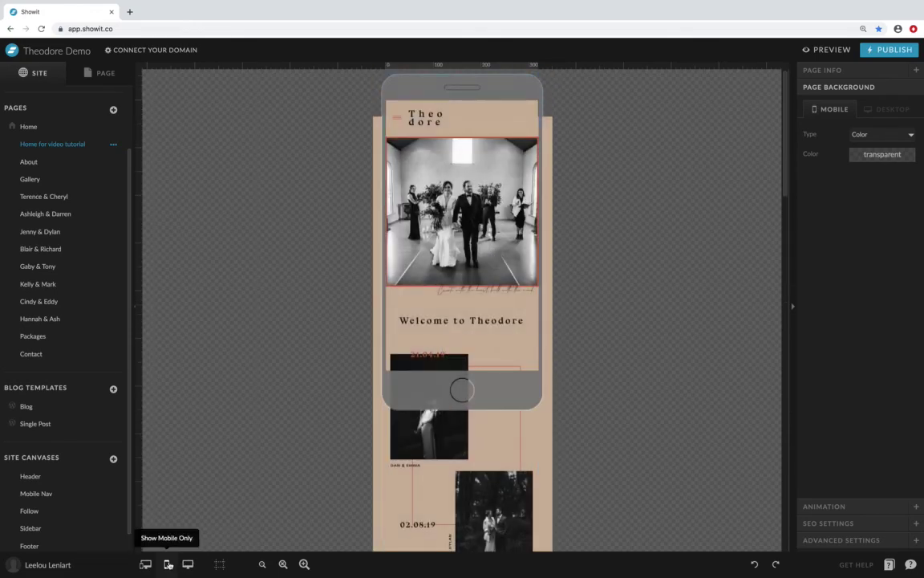
# Step: Look through the page in desktop view down to Testimonials, and compare the page-level structure with the site-level one
pyautogui.click(187, 565)
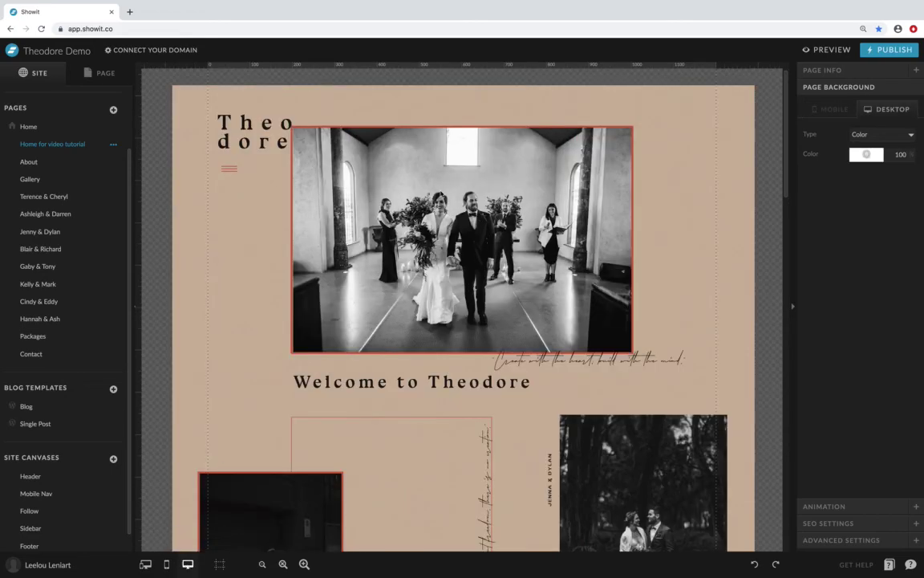
pyautogui.scroll(-5, 479, 306)
pyautogui.scroll(-10, 479, 306)
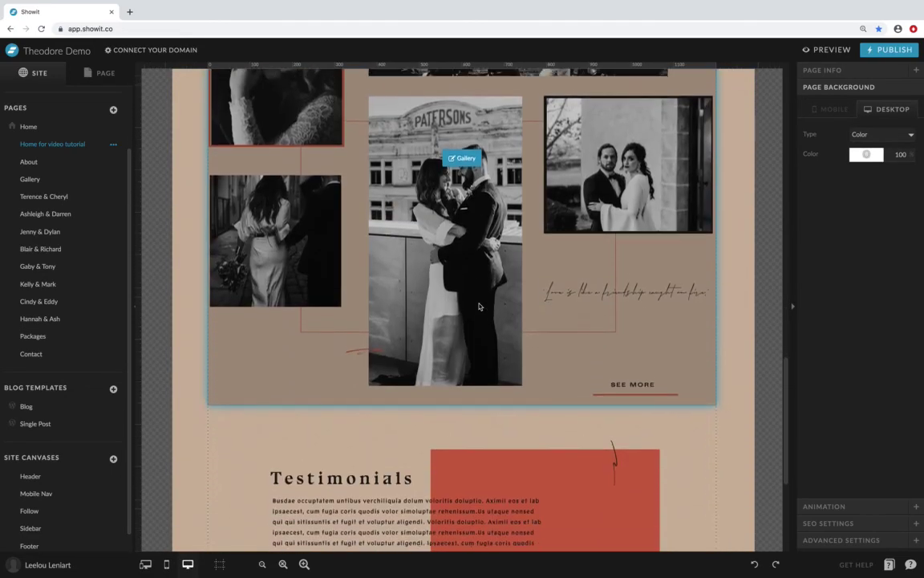
pyautogui.scroll(15, 472, 195)
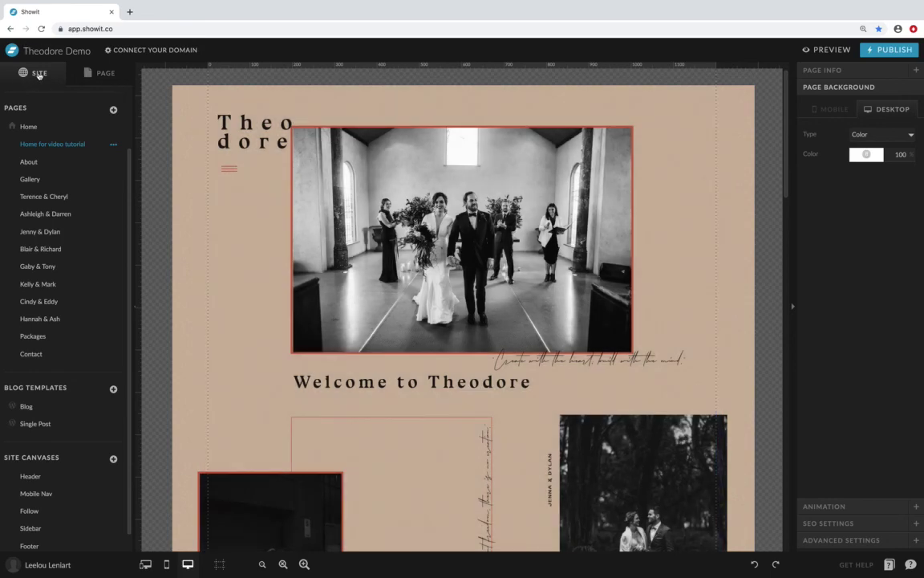
pyautogui.click(92, 73)
pyautogui.click(35, 75)
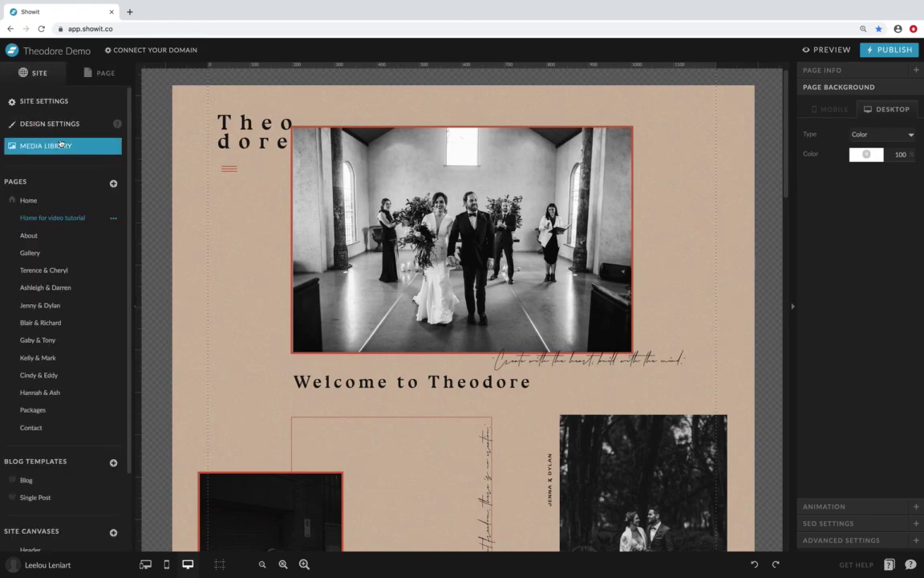